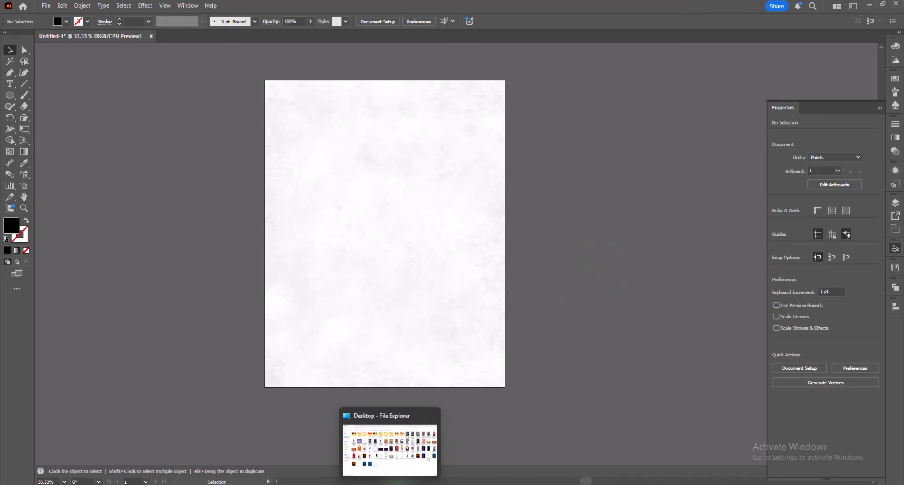
Step: Place the image MAN BUSK.png from the Desktop folder on the artboard and center it above the lower half
{"action": "left_click", "coordinate": [397, 483]}
{"action": "left_click_drag", "start_coordinate": [669, 300], "coordinate": [384, 264]}
{"action": "left_click_drag", "start_coordinate": [388, 171], "coordinate": [387, 178]}
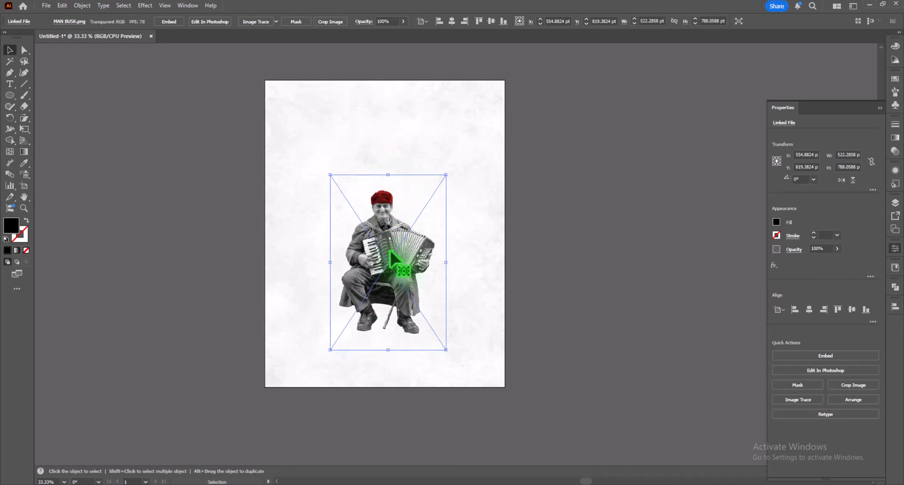
{"action": "left_click_drag", "start_coordinate": [389, 253], "coordinate": [394, 226]}
{"action": "left_click_drag", "start_coordinate": [394, 226], "coordinate": [388, 225]}
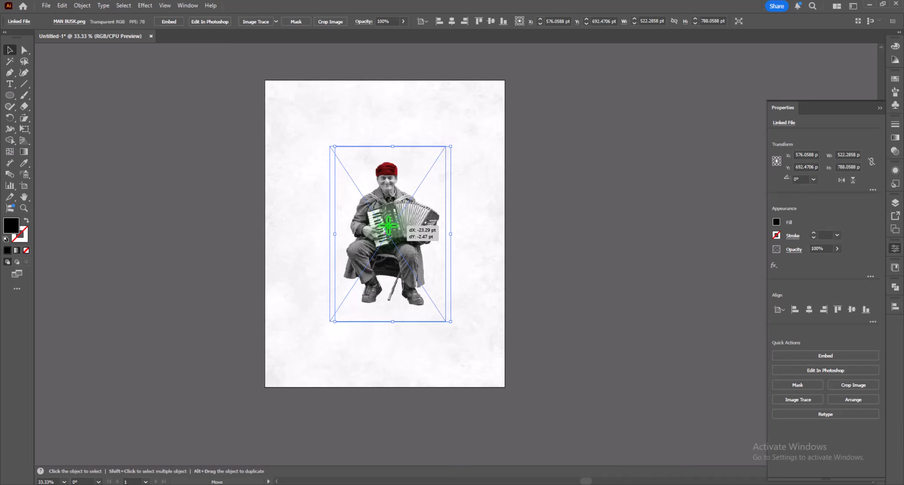
{"action": "left_click", "coordinate": [535, 266]}
Step: Draw an unfilled rectangle about 540 by 83 pt across the page's left half behind the man, with a 2 pt black outline
{"action": "left_click_drag", "start_coordinate": [9, 95], "coordinate": [49, 96]}
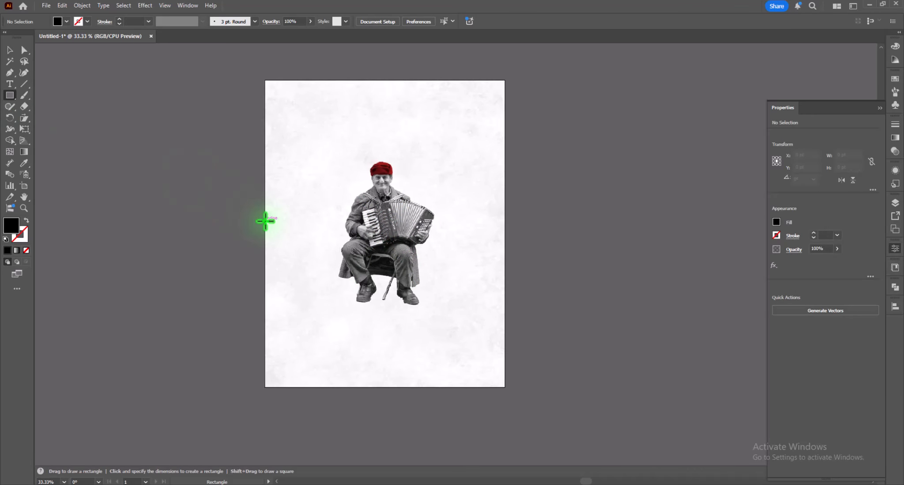
{"action": "mouse_move", "coordinate": [265, 221]}
{"action": "left_mouse_down"}
{"action": "mouse_move", "coordinate": [478, 256]}
{"action": "mouse_move", "coordinate": [504, 239]}
{"action": "mouse_move", "coordinate": [468, 254]}
{"action": "mouse_move", "coordinate": [385, 248]}
{"action": "left_mouse_up"}
{"action": "left_click", "coordinate": [10, 50]}
{"action": "key", "text": "ctrl+["}
{"action": "left_click", "coordinate": [26, 219]}
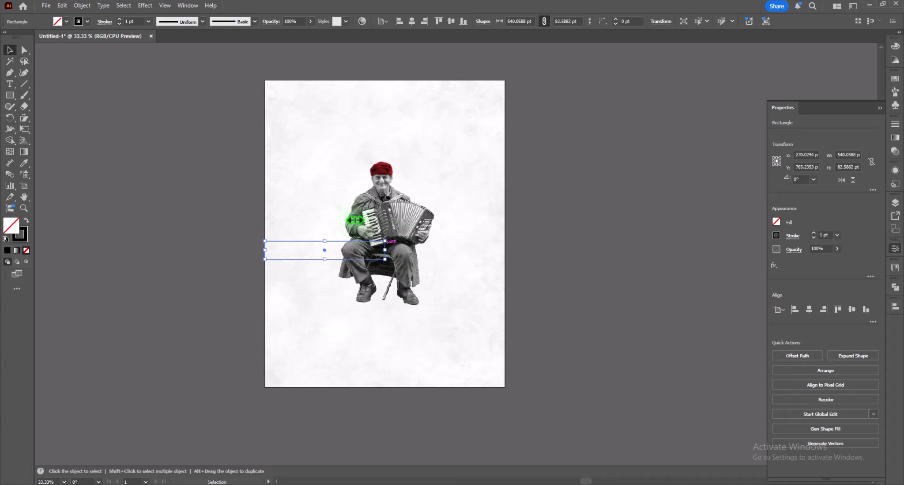
{"action": "left_click", "coordinate": [161, 160]}
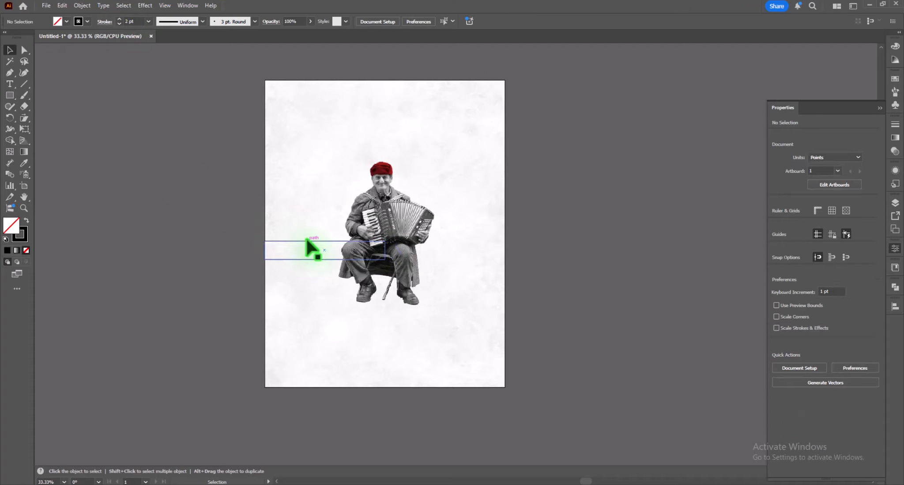
Step: Duplicate the outlined bar onto the right half of the page and give the copy a solid black fill
{"action": "left_click_drag", "start_coordinate": [309, 243], "coordinate": [427, 246]}
{"action": "left_click", "coordinate": [27, 220]}
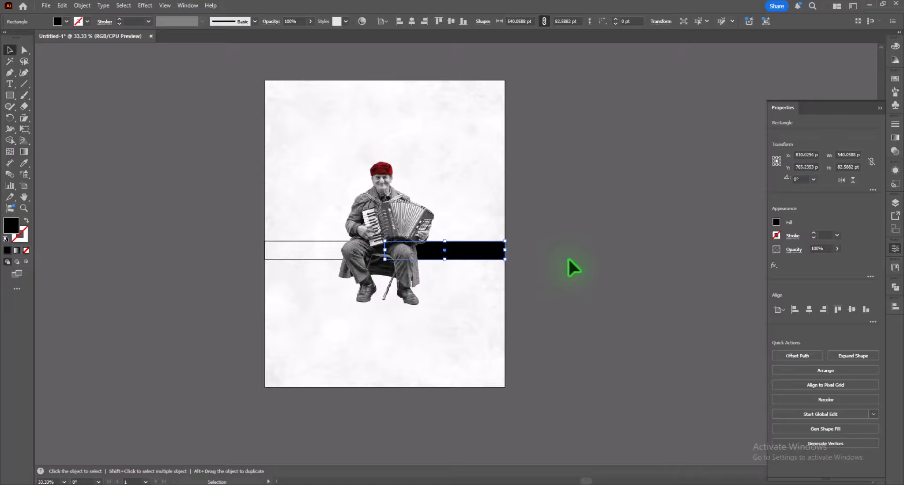
Step: Draw a vertical line across the full height of the black bar and give it an orange stroke
{"action": "key", "text": "ctrl+equal"}
{"action": "key", "text": "ctrl+equal"}
{"action": "left_click", "coordinate": [24, 84]}
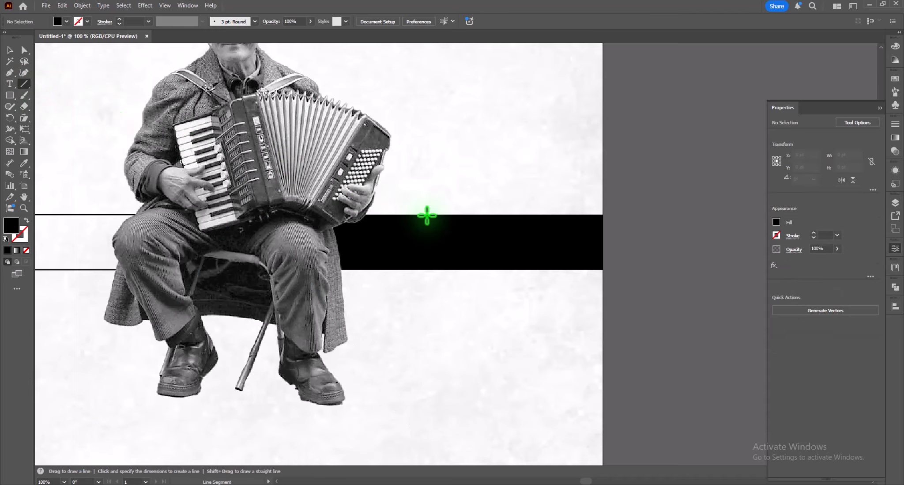
{"action": "left_click_drag", "start_coordinate": [427, 215], "coordinate": [427, 269]}
{"action": "left_click", "coordinate": [87, 21]}
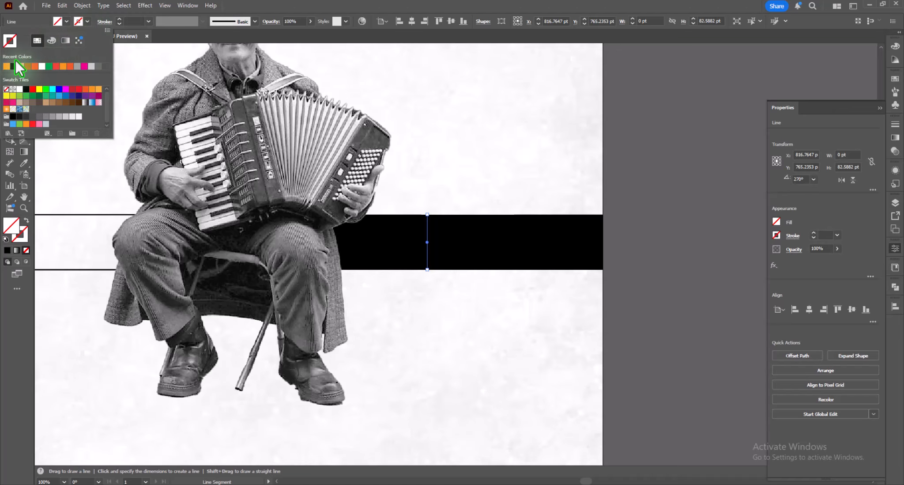
{"action": "left_click", "coordinate": [15, 60]}
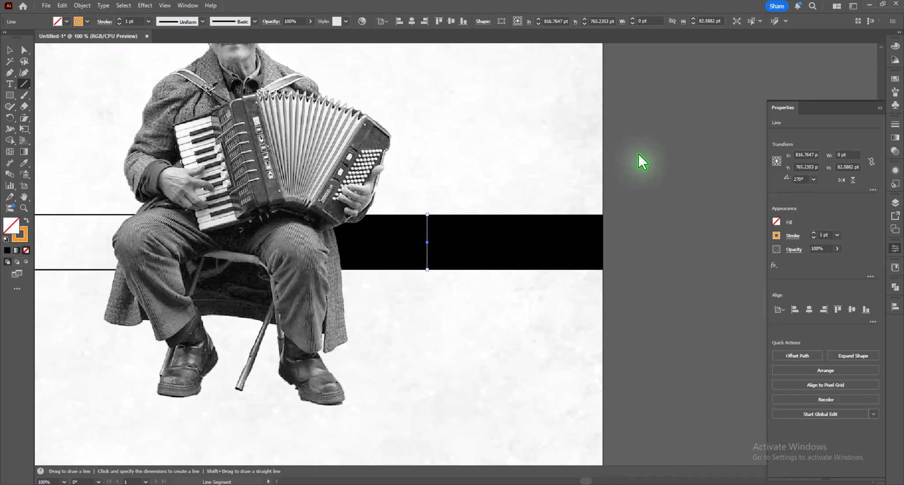
Step: Duplicate the orange line about 4 pt to the right and repeat the copy to form a band of evenly spaced lines
{"action": "left_click", "coordinate": [10, 50]}
{"action": "left_click", "coordinate": [450, 190]}
{"action": "left_click_drag", "start_coordinate": [427, 252], "coordinate": [430, 256]}
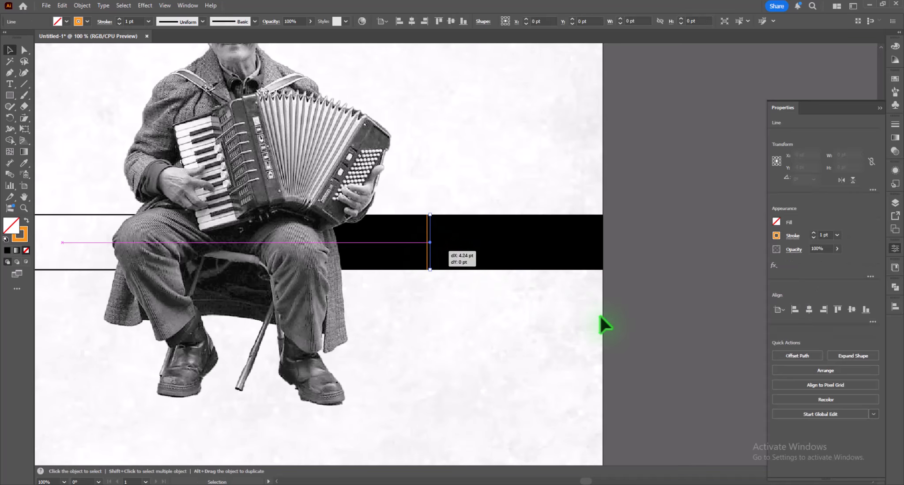
{"action": "left_click", "coordinate": [655, 296]}
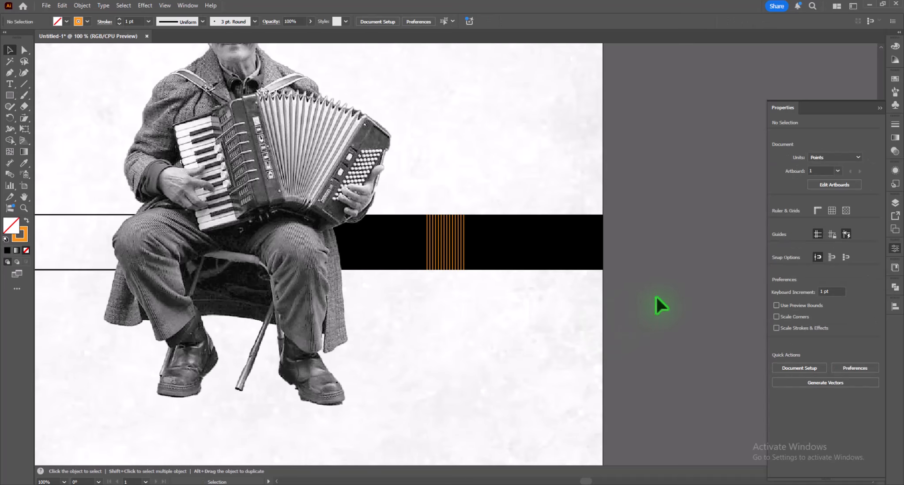
Step: Add the text "BUSK" on the artboard above and left of the man's head
{"action": "key", "text": "ctrl+minus"}
{"action": "key", "text": "ctrl+minus"}
{"action": "key", "text": "ctrl+minus"}
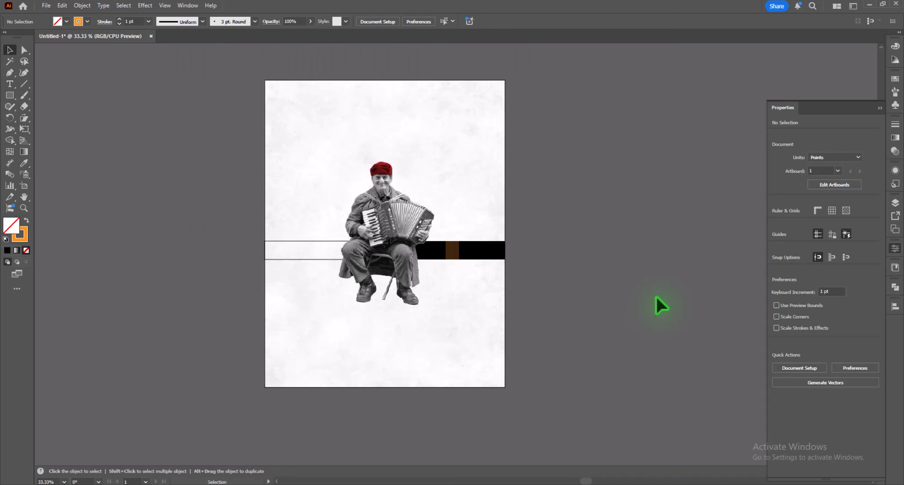
{"action": "scroll", "coordinate": [581, 271], "scroll_direction": "up", "scroll_amount": 1}
{"action": "left_click", "coordinate": [10, 84]}
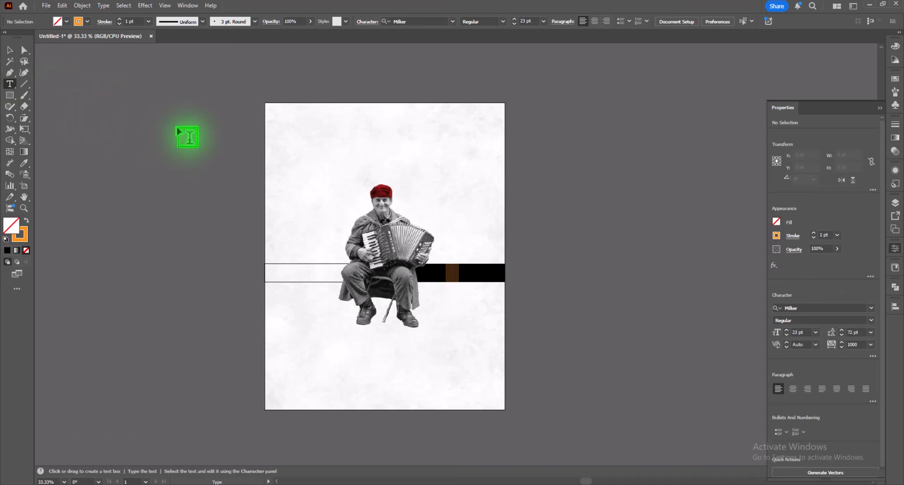
{"action": "left_click", "coordinate": [321, 168]}
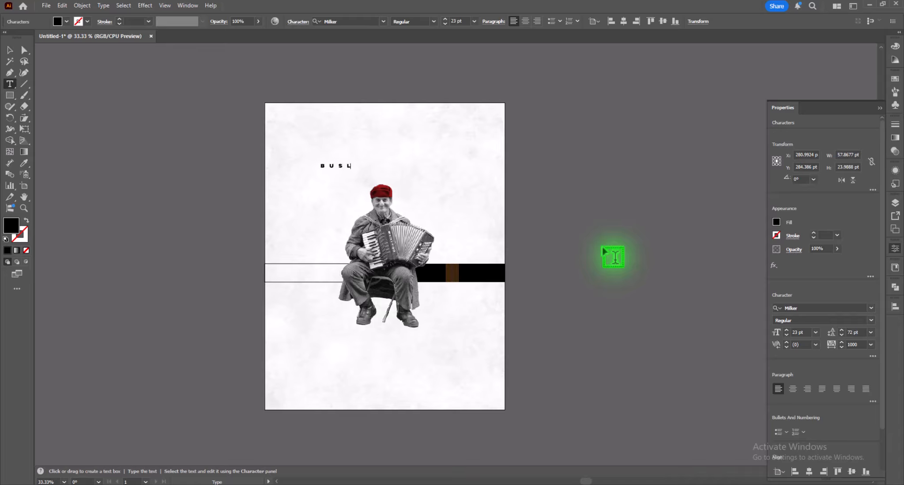
Step: Set the BUSK text's tracking to 5 and its font to Gotham Black
{"action": "key", "text": "ctrl+a"}
{"action": "left_click", "coordinate": [870, 344]}
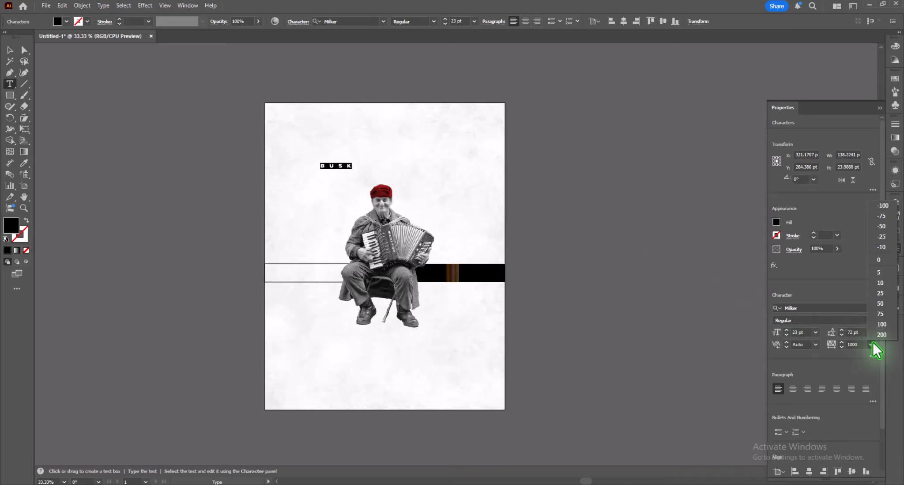
{"action": "left_click", "coordinate": [879, 277]}
{"action": "left_click", "coordinate": [839, 308]}
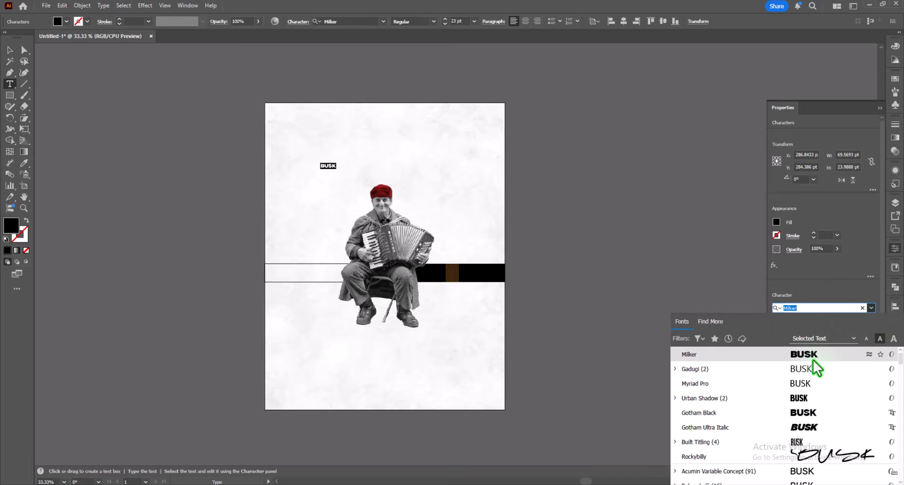
{"action": "left_click", "coordinate": [802, 411]}
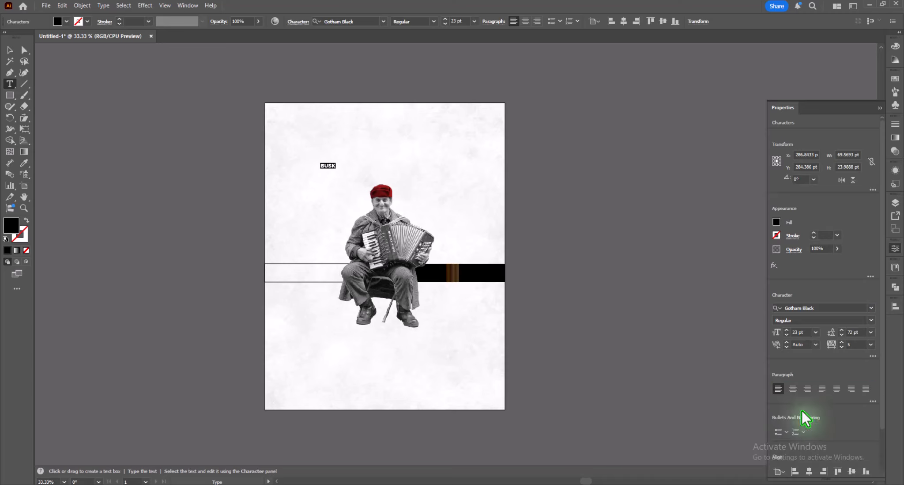
Step: Enlarge the BUSK text to about 270 pt and position it across the man's torso just above the bars
{"action": "left_click", "coordinate": [10, 50]}
{"action": "left_click_drag", "start_coordinate": [364, 181], "coordinate": [400, 189]}
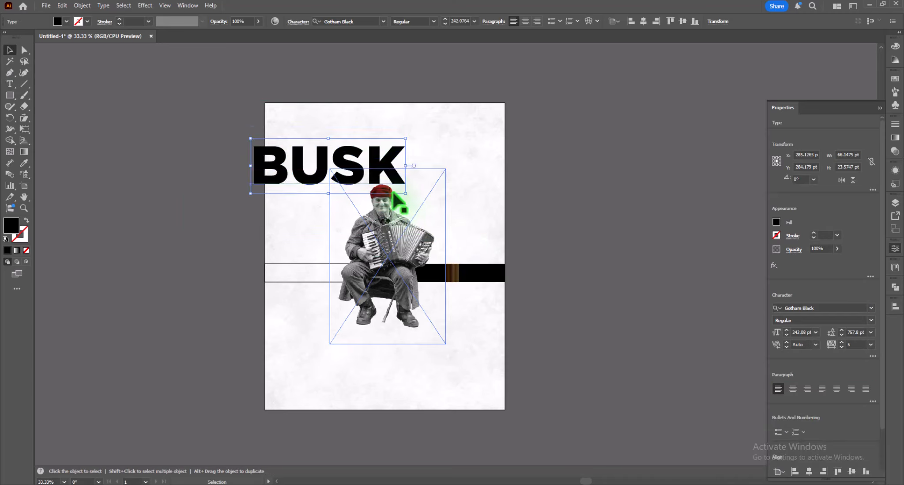
{"action": "left_click_drag", "start_coordinate": [370, 156], "coordinate": [400, 231]}
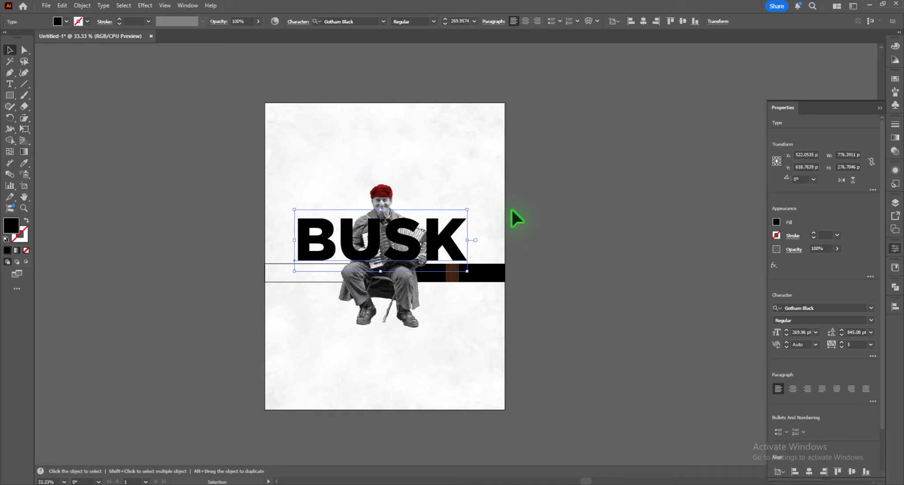
Step: Convert the BUSK text to outlines and send it behind the man
{"action": "right_click", "coordinate": [445, 241]}
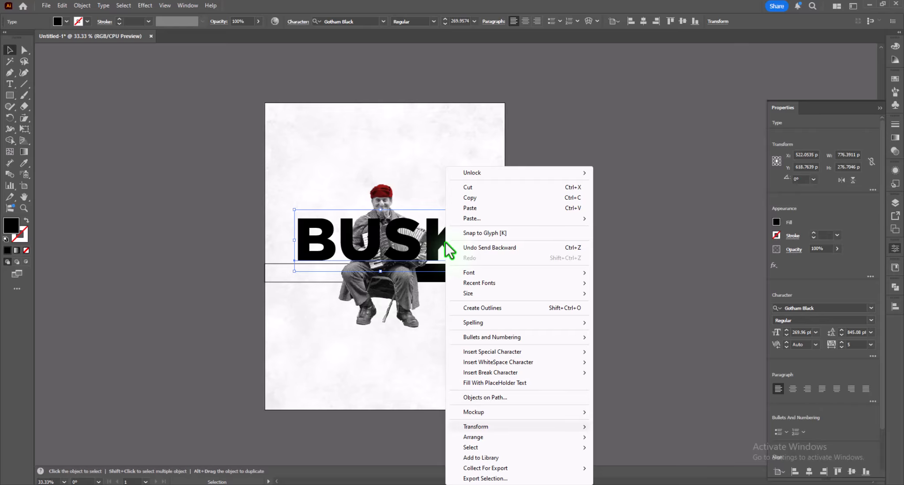
{"action": "left_click", "coordinate": [482, 308]}
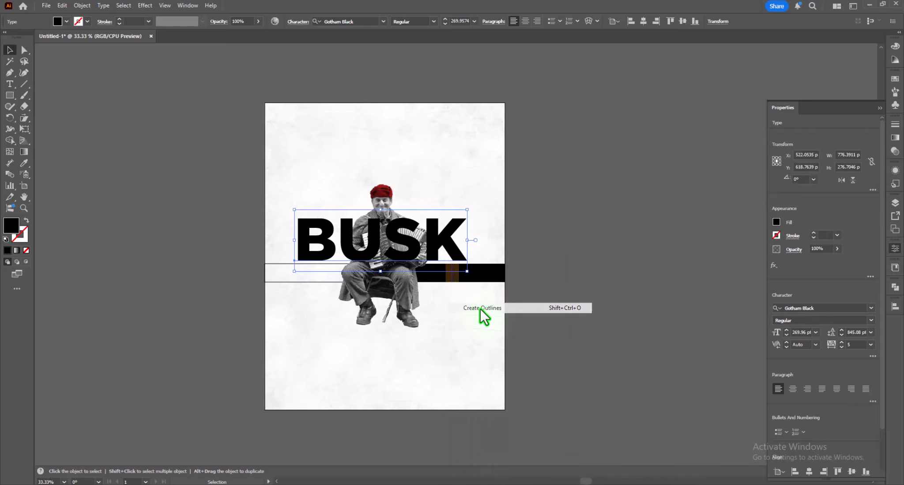
{"action": "key", "text": "a"}
{"action": "right_click", "coordinate": [448, 242]}
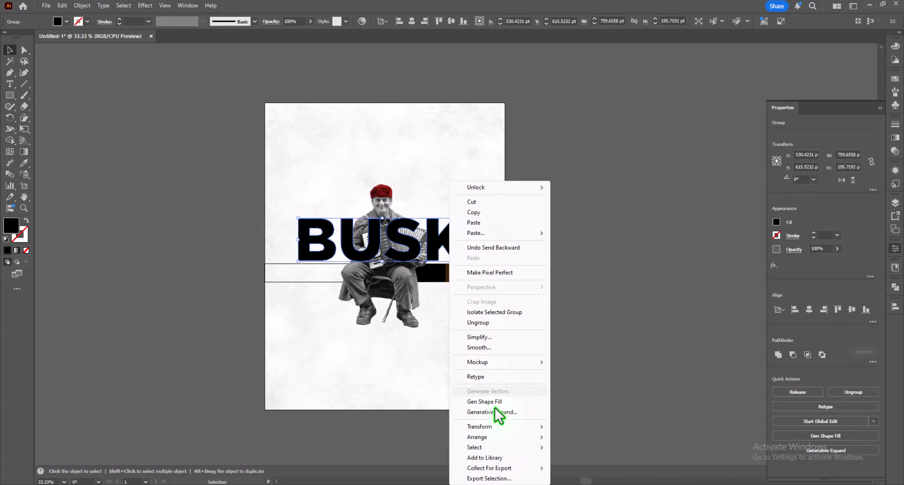
{"action": "mouse_move", "coordinate": [502, 432]}
{"action": "left_click", "coordinate": [595, 454]}
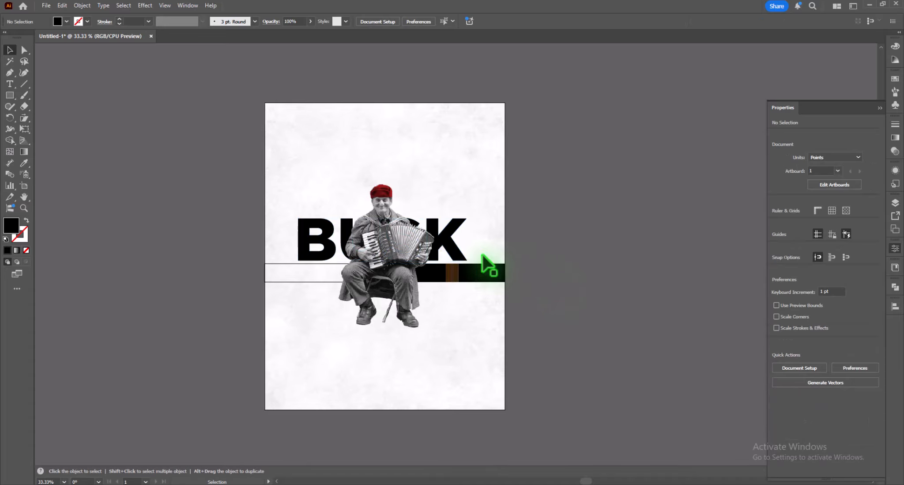
Step: Copy the BUSK lettering, paste it in front in the same place, and bring the copy to the front
{"action": "left_click", "coordinate": [62, 5]}
{"action": "left_click", "coordinate": [77, 51]}
{"action": "left_click", "coordinate": [62, 5]}
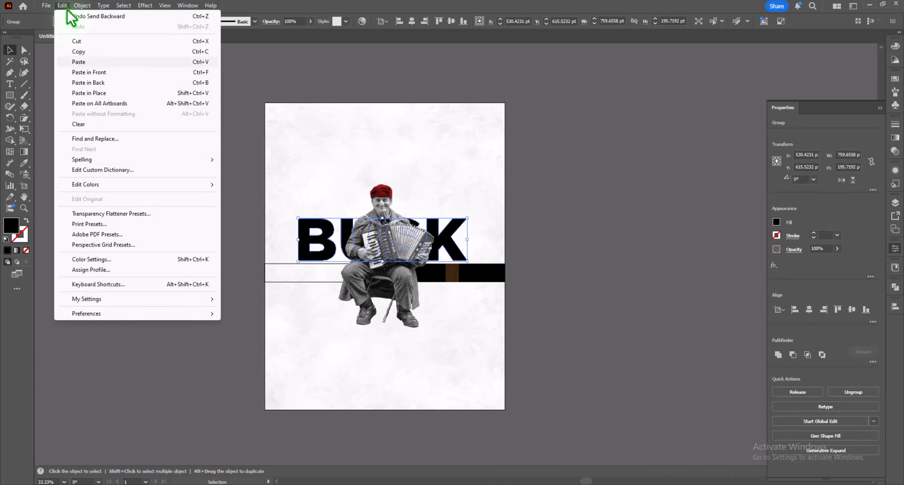
{"action": "left_click", "coordinate": [88, 71]}
{"action": "right_click", "coordinate": [451, 249]}
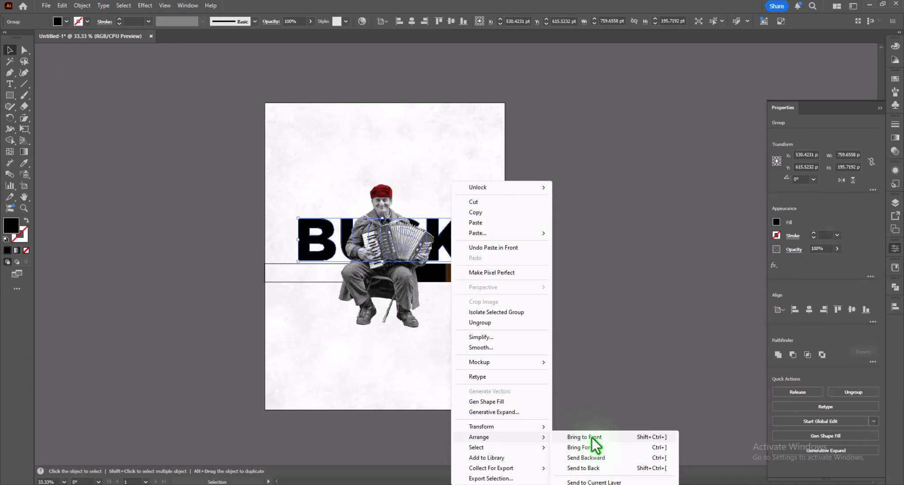
{"action": "left_click", "coordinate": [587, 436]}
Step: Turn the front BUSK copy into unfilled lettering with a 2 pt white outline
{"action": "left_click", "coordinate": [26, 221]}
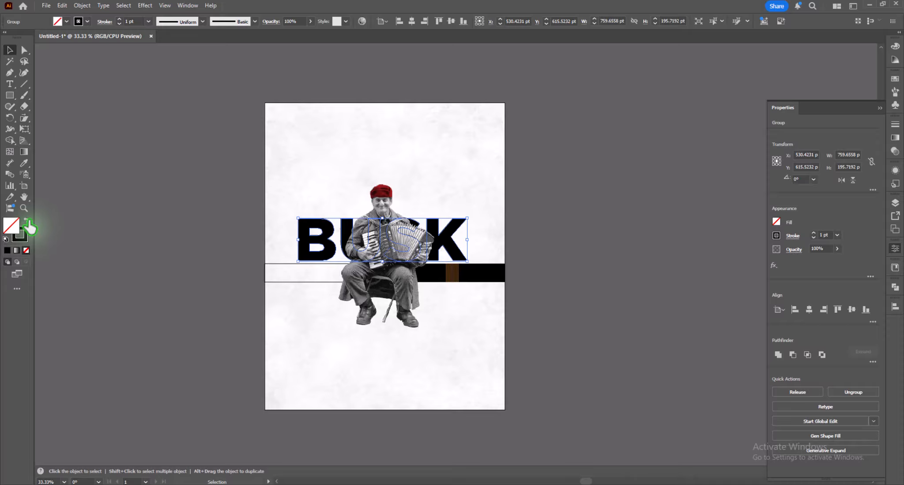
{"action": "left_click", "coordinate": [87, 22]}
{"action": "left_click", "coordinate": [41, 67]}
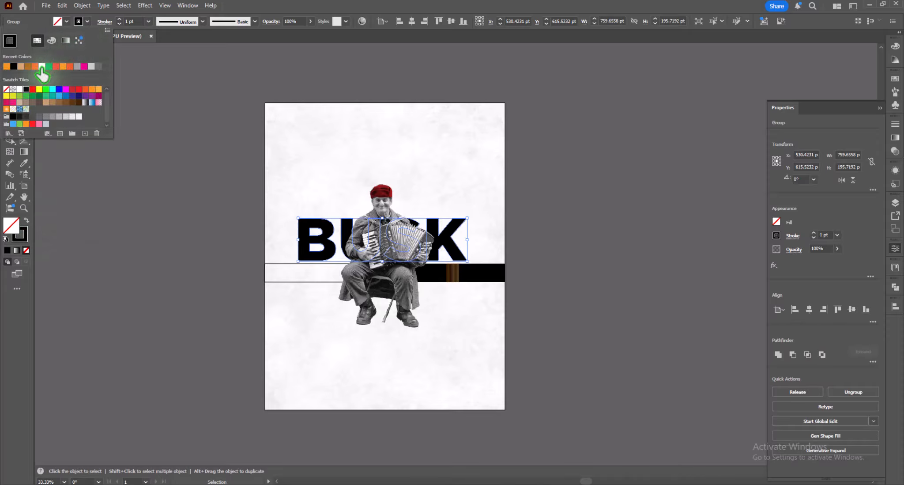
{"action": "left_click", "coordinate": [120, 19]}
{"action": "left_click", "coordinate": [127, 149]}
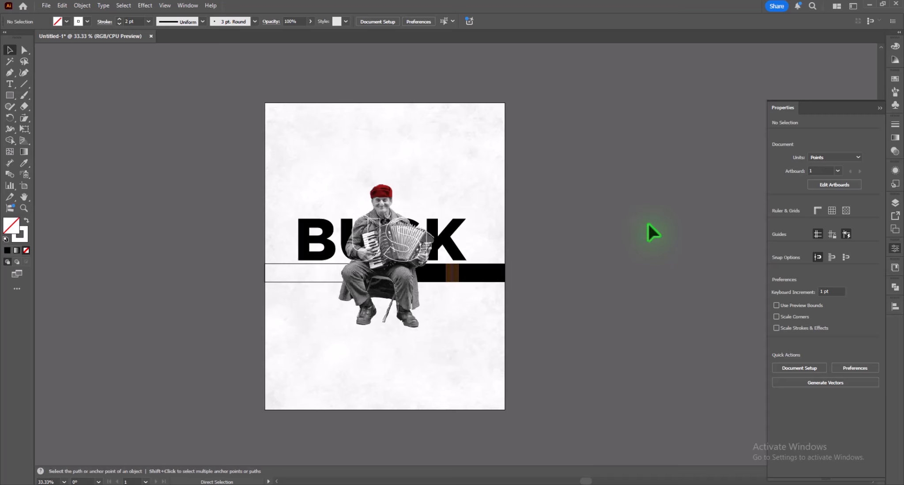
Step: Paint a wavy black Paintbrush stroke with a 6 pt weight across the man's eyes
{"action": "key", "text": "ctrl+equal"}
{"action": "key", "text": "ctrl+equal"}
{"action": "key", "text": "ctrl+equal"}
{"action": "left_click_drag", "start_coordinate": [321, 164], "coordinate": [562, 226]}
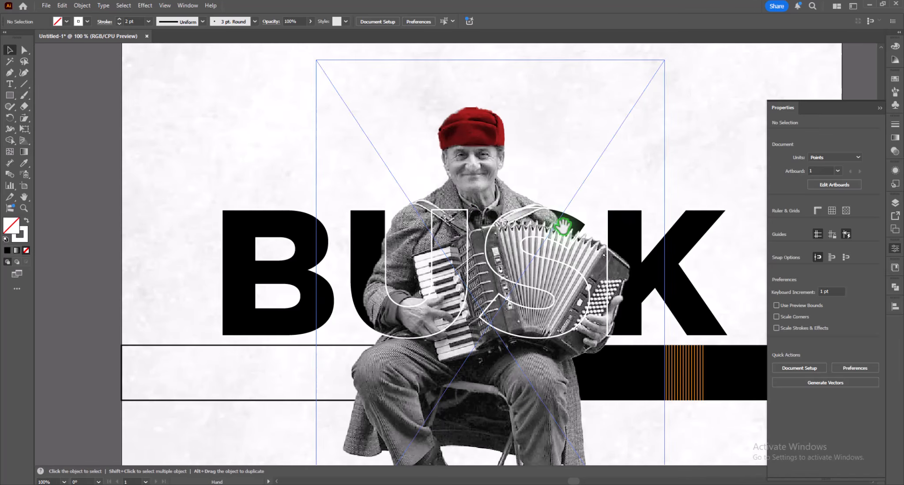
{"action": "left_click", "coordinate": [24, 95]}
{"action": "left_click", "coordinate": [87, 22]}
{"action": "left_click", "coordinate": [463, 156]}
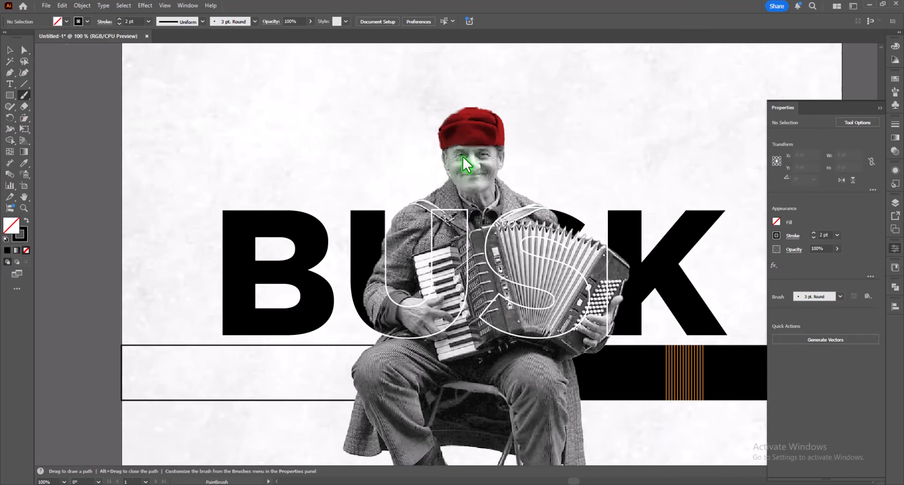
{"action": "left_click", "coordinate": [119, 24]}
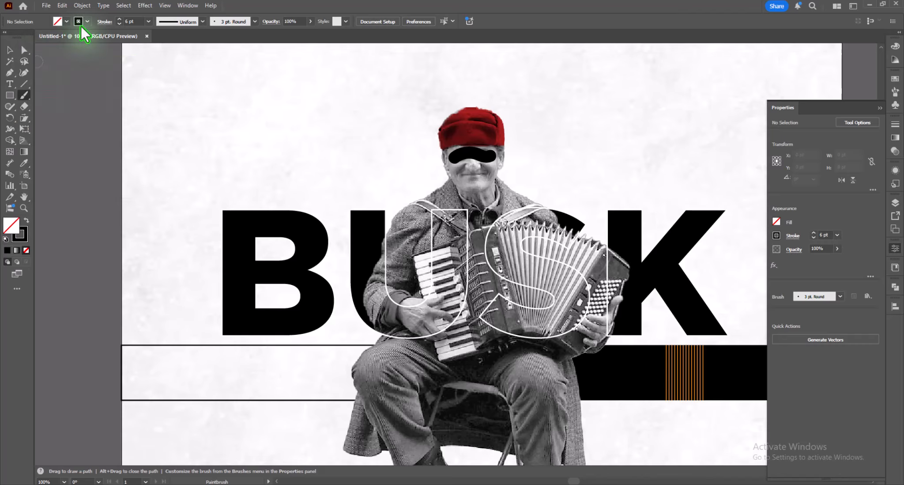
Step: Recolor the brush stroke over the man's eyes to orange-red
{"action": "left_click", "coordinate": [10, 50]}
{"action": "left_click", "coordinate": [468, 163]}
{"action": "left_click", "coordinate": [88, 22]}
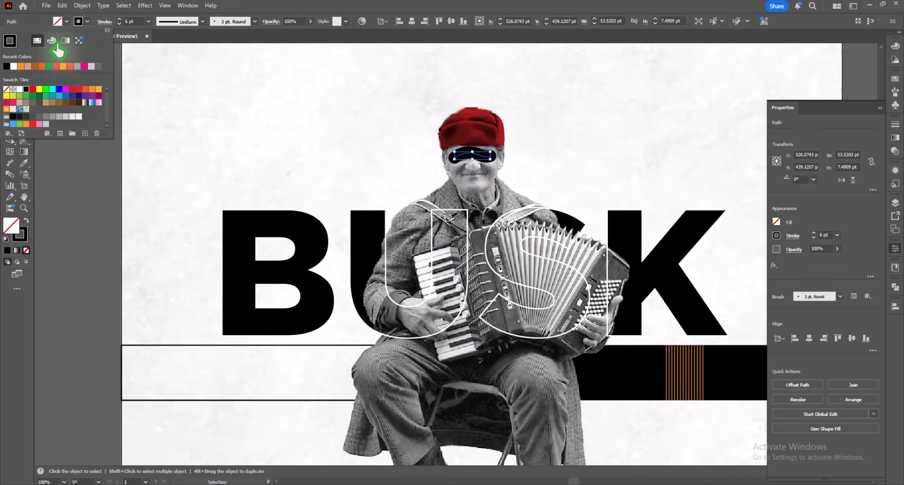
{"action": "left_click", "coordinate": [21, 67]}
{"action": "left_click", "coordinate": [85, 89]}
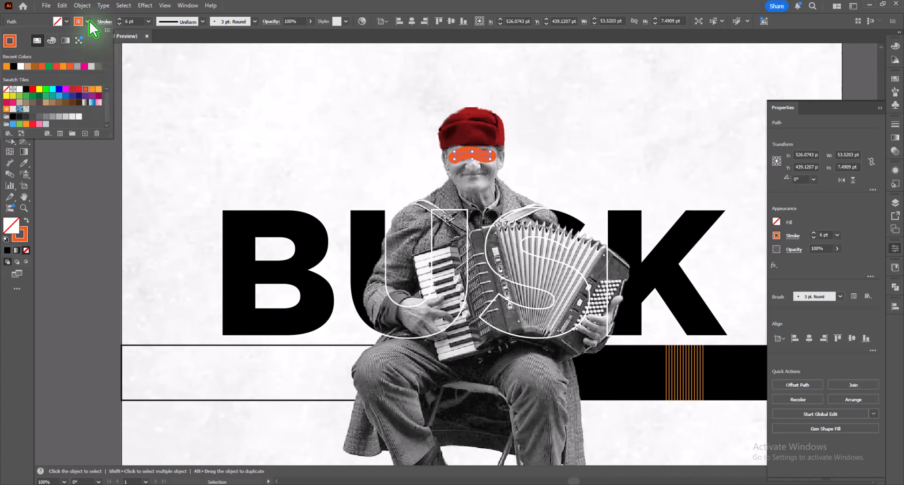
{"action": "left_click", "coordinate": [88, 21]}
{"action": "left_click", "coordinate": [238, 96]}
Step: Add a line of text reading "just playing" in the empty area beside the man's hat
{"action": "scroll", "coordinate": [601, 199], "scroll_direction": "up", "scroll_amount": 3}
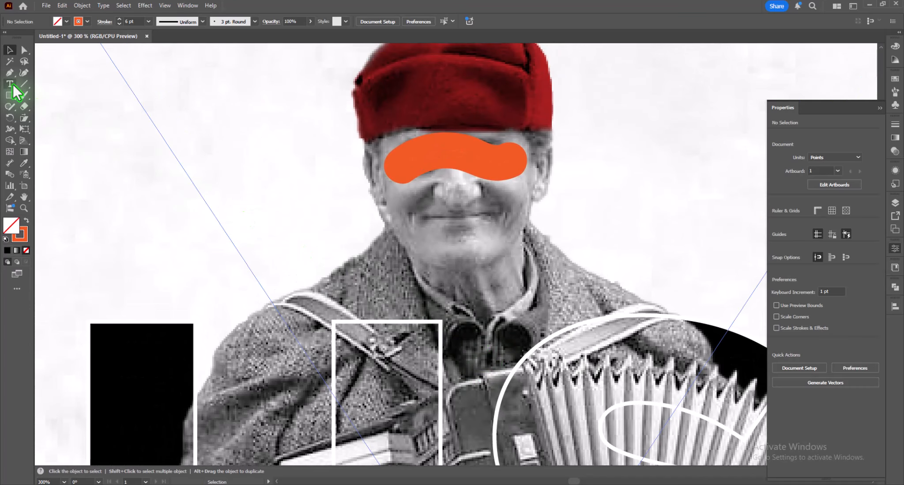
{"action": "left_click", "coordinate": [13, 86]}
{"action": "left_click", "coordinate": [196, 131]}
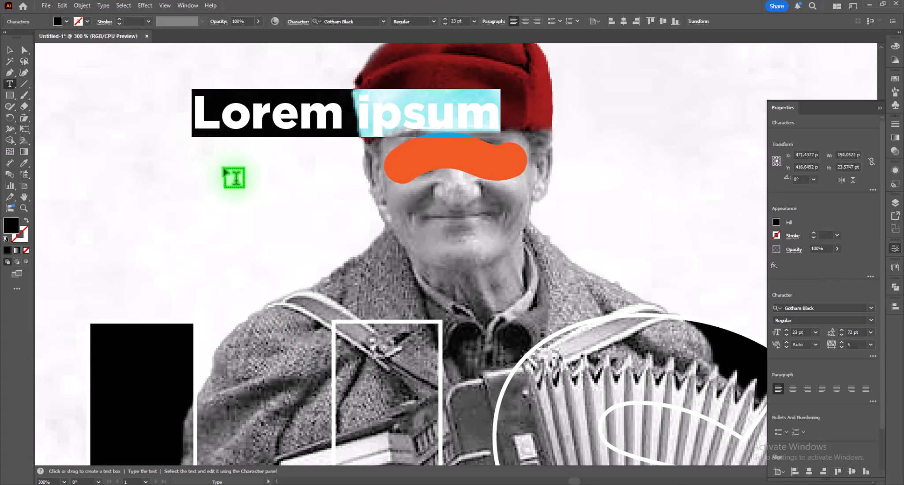
{"action": "type", "text": "JUS"}
{"action": "key", "text": "BackSpace"}
{"action": "key", "text": "BackSpace"}
{"action": "type", "text": "just"}
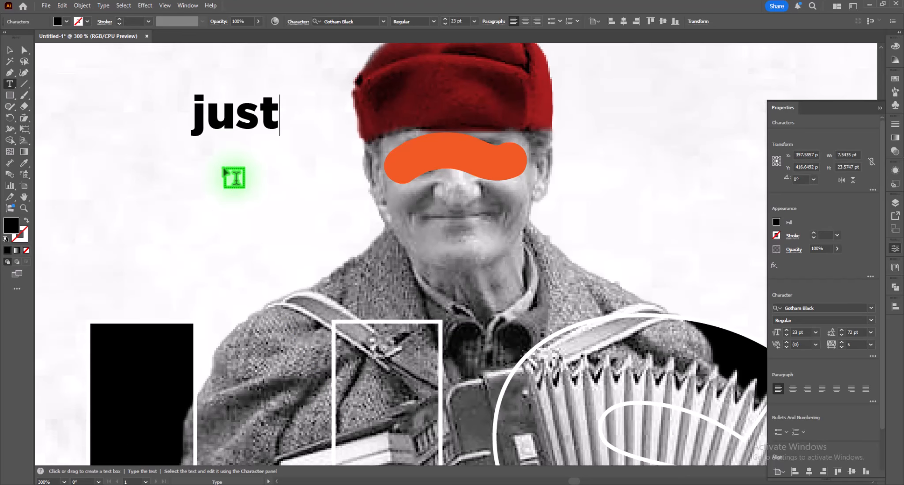
{"action": "type", "text": " playing"}
Step: Format the "just playing" text as 7 pt Myriad Pro
{"action": "key", "text": "ctrl+a"}
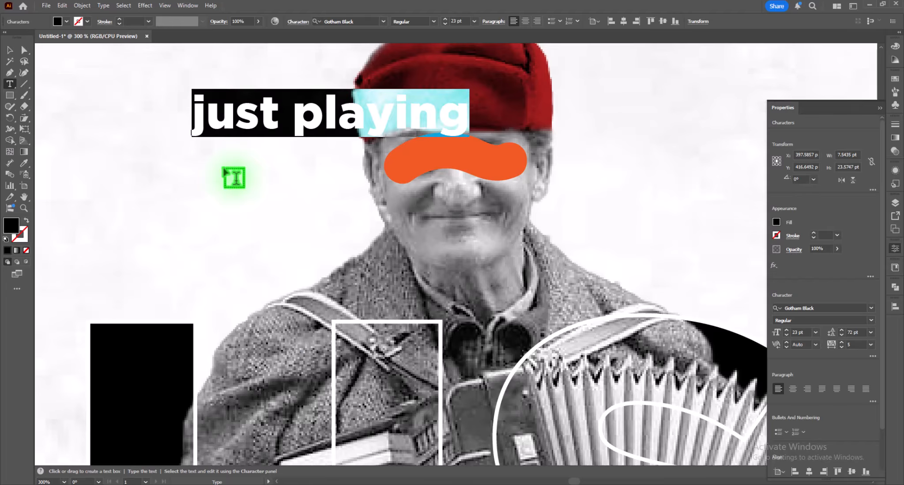
{"action": "left_click", "coordinate": [816, 332]}
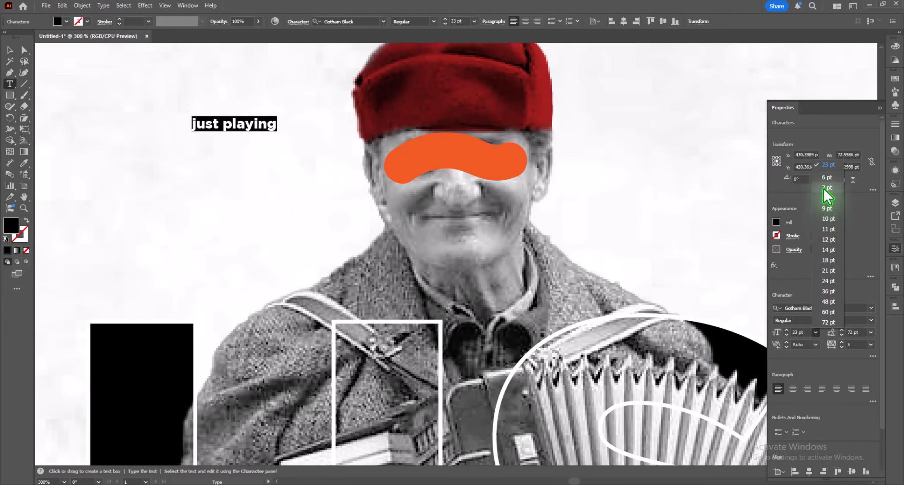
{"action": "left_click", "coordinate": [826, 187]}
{"action": "left_click", "coordinate": [871, 308]}
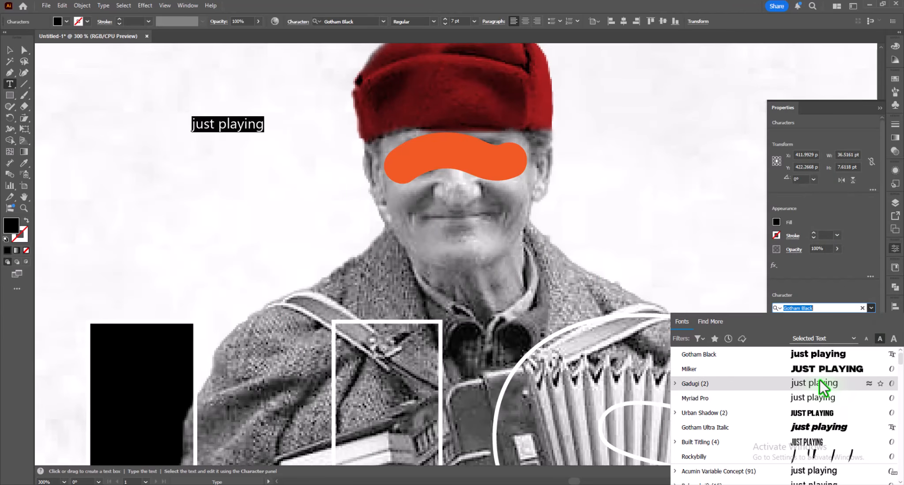
{"action": "left_click", "coordinate": [816, 397]}
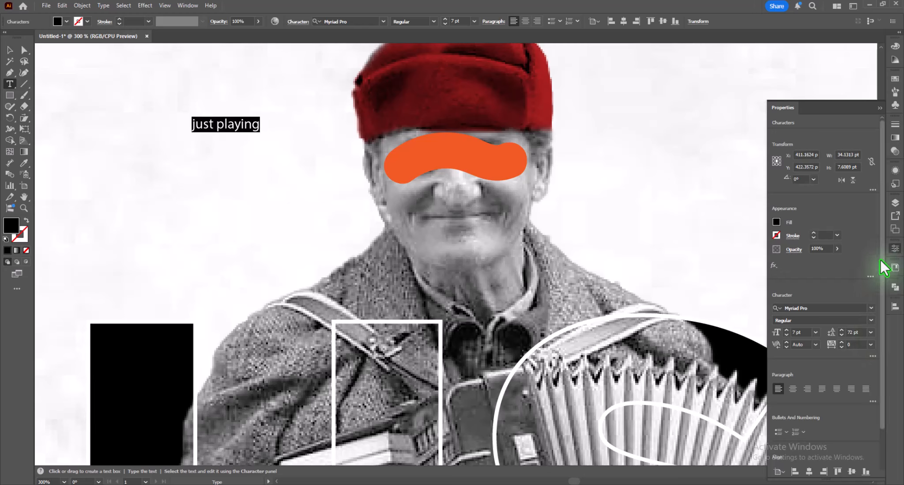
Step: Place the "just playing" text on the orange brush stroke and rotate it about 9° clockwise to follow the curve
{"action": "left_click", "coordinate": [10, 50]}
{"action": "left_click_drag", "start_coordinate": [230, 121], "coordinate": [457, 155]}
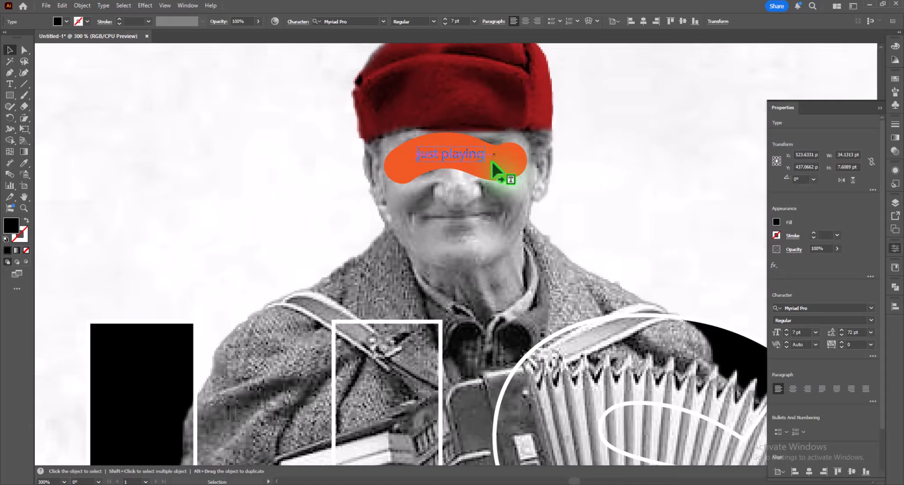
{"action": "left_click_drag", "start_coordinate": [488, 139], "coordinate": [485, 149]}
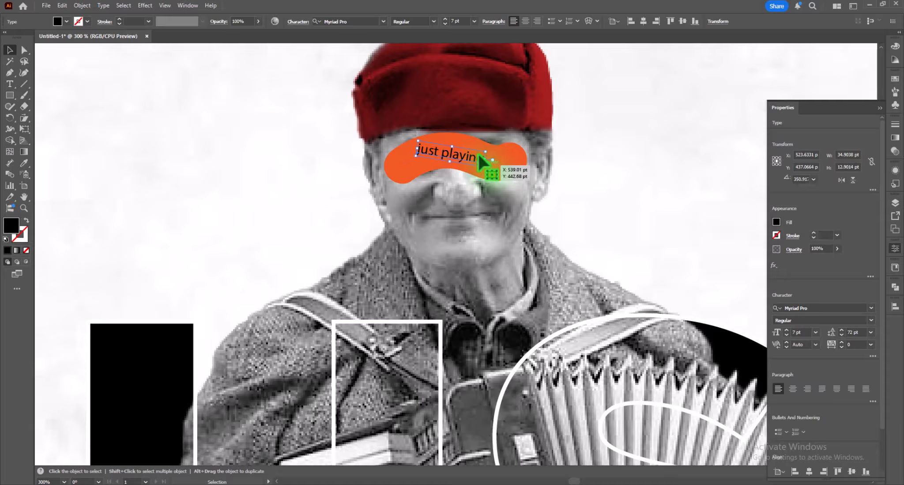
Step: Color the "just playing" text white and enlarge it to 10 pt
{"action": "left_click", "coordinate": [69, 21]}
{"action": "left_click", "coordinate": [28, 66]}
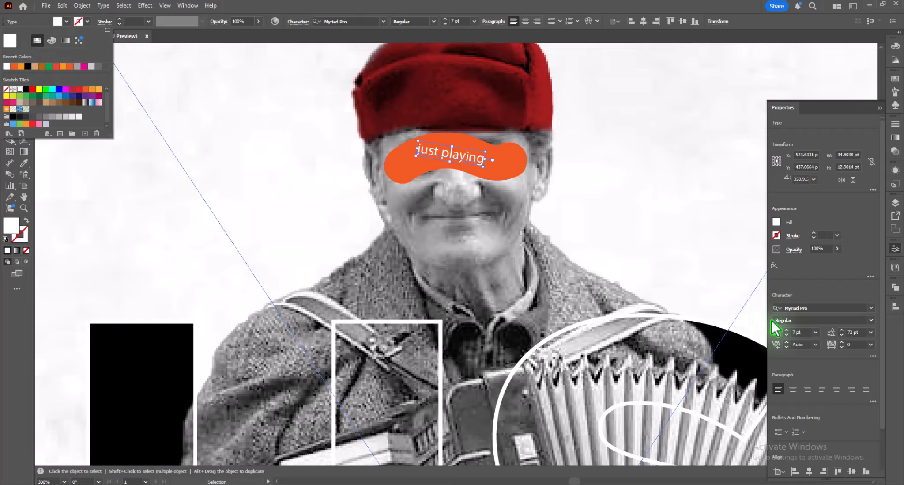
{"action": "scroll", "coordinate": [806, 333], "scroll_direction": "up", "scroll_amount": 2}
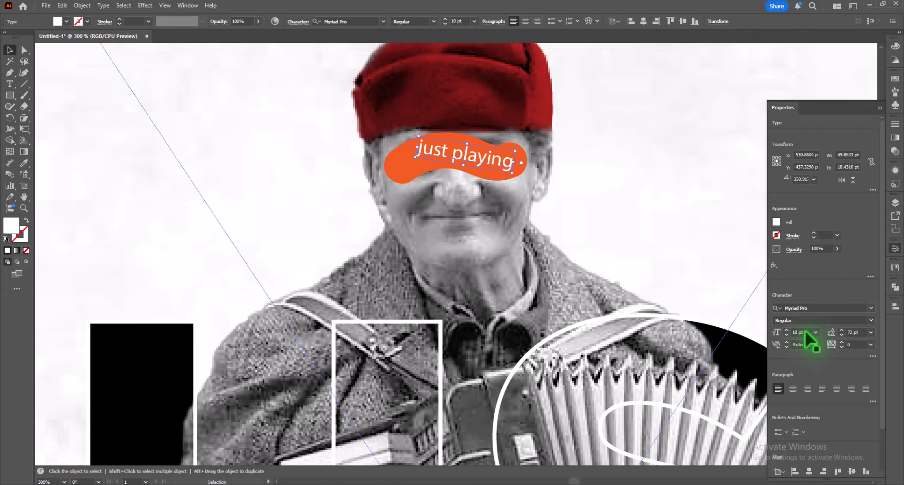
Step: Remove the word "just" from the white text on the brush stroke, keeping only "playing"
{"action": "double_click", "coordinate": [454, 157]}
{"action": "double_click", "coordinate": [419, 156]}
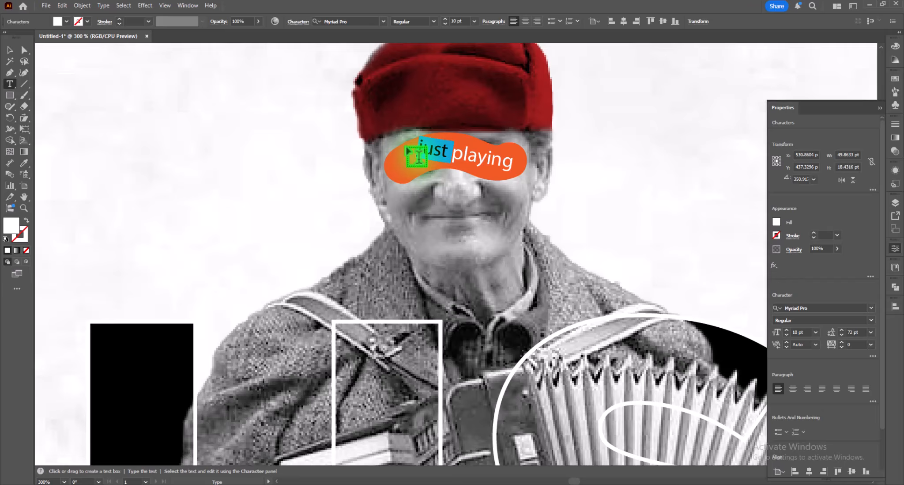
{"action": "type", "text": "8"}
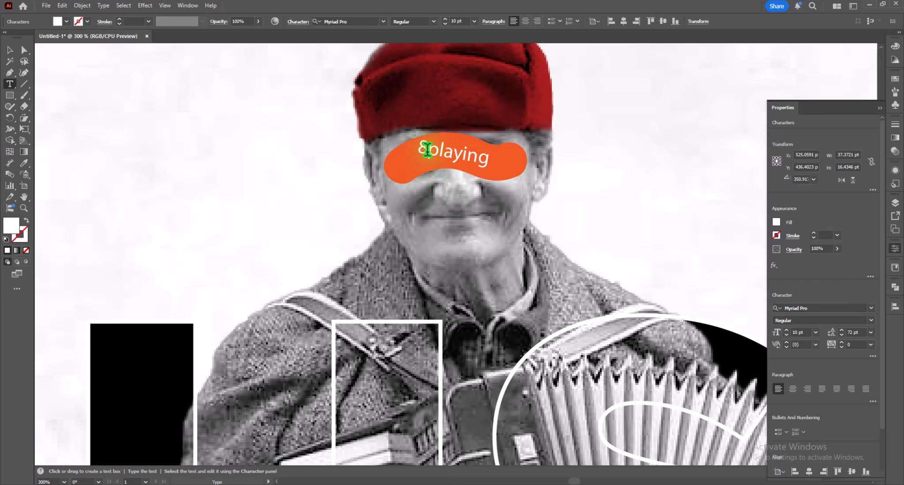
{"action": "key", "text": "BackSpace"}
Step: Duplicate the "playing" text, tilt the copy about 28° along the other end of the orange stroke, and change its wording to "just"
{"action": "left_click", "coordinate": [9, 50]}
{"action": "left_click_drag", "start_coordinate": [451, 158], "coordinate": [456, 116]}
{"action": "left_click_drag", "start_coordinate": [430, 163], "coordinate": [431, 163]}
{"action": "double_click", "coordinate": [430, 163]}
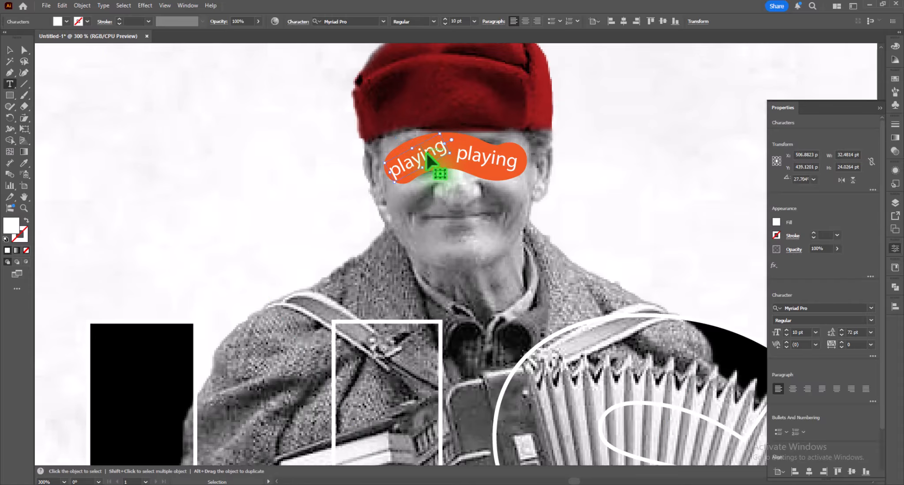
{"action": "type", "text": "just"}
{"action": "key", "text": "Escape"}
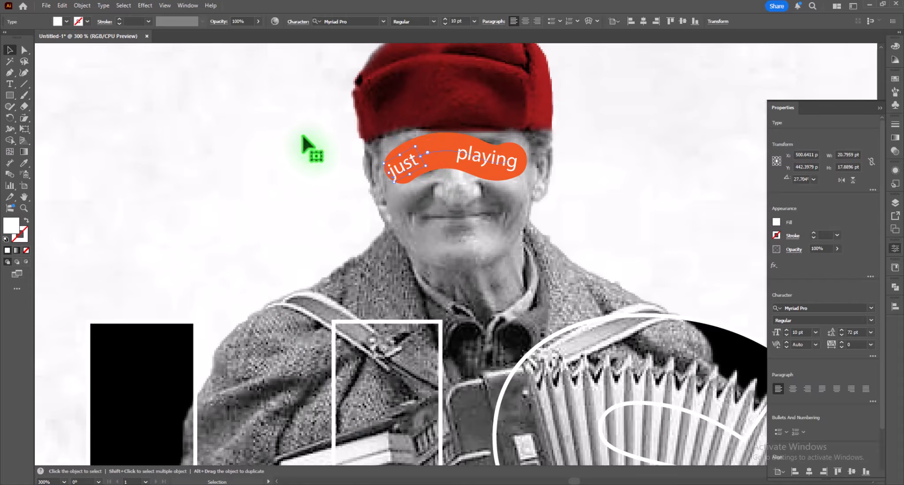
{"action": "left_click_drag", "start_coordinate": [418, 164], "coordinate": [423, 160]}
Step: Lock the accordion player's photo in place
{"action": "left_click", "coordinate": [604, 177]}
{"action": "key", "text": "ctrl+0"}
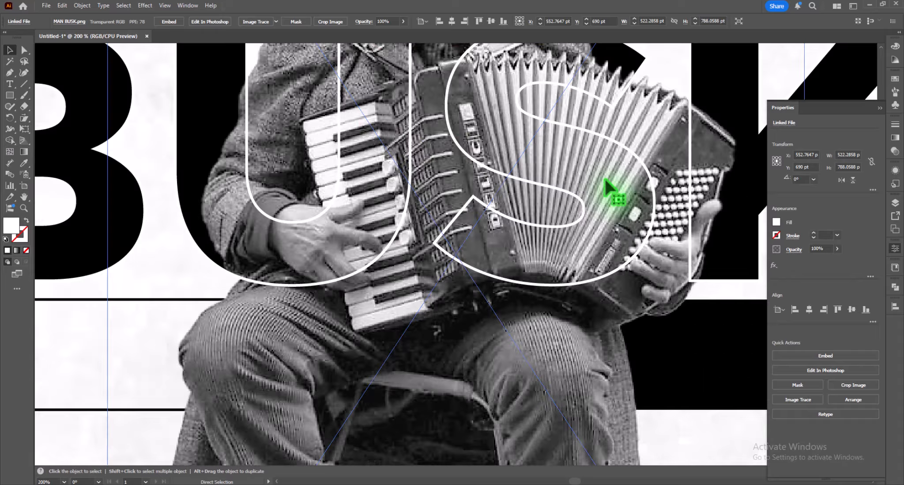
{"action": "key", "text": "ctrl+minus"}
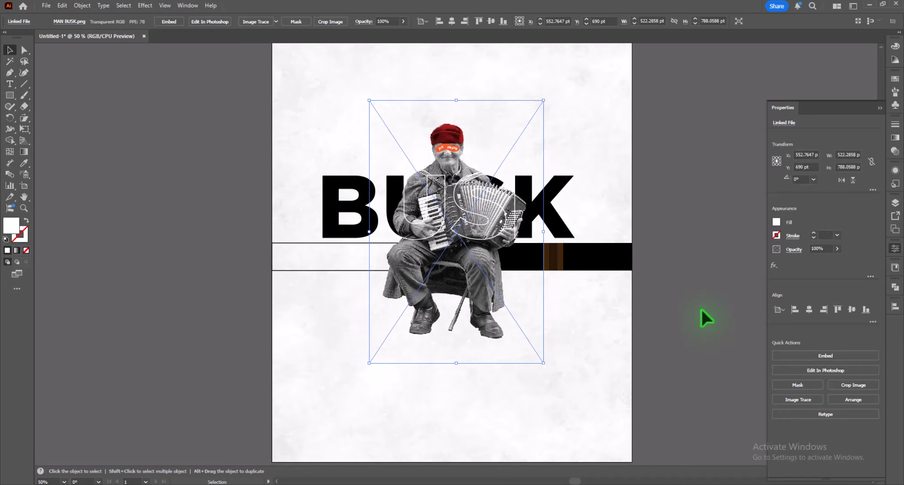
{"action": "left_click", "coordinate": [701, 310]}
{"action": "left_click", "coordinate": [454, 169]}
{"action": "key", "text": "ctrl+2"}
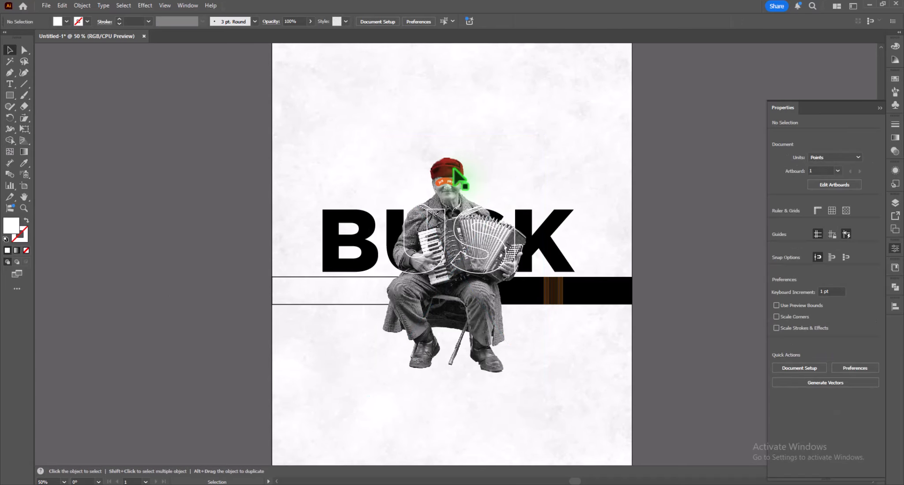
Step: Create a placeholder-filled area text frame about 275 by 409 pt below the black bar, beside the man's legs
{"action": "scroll", "coordinate": [462, 189], "scroll_direction": "up", "scroll_amount": 2}
{"action": "key", "text": "ctrl+minus"}
{"action": "key", "text": "t"}
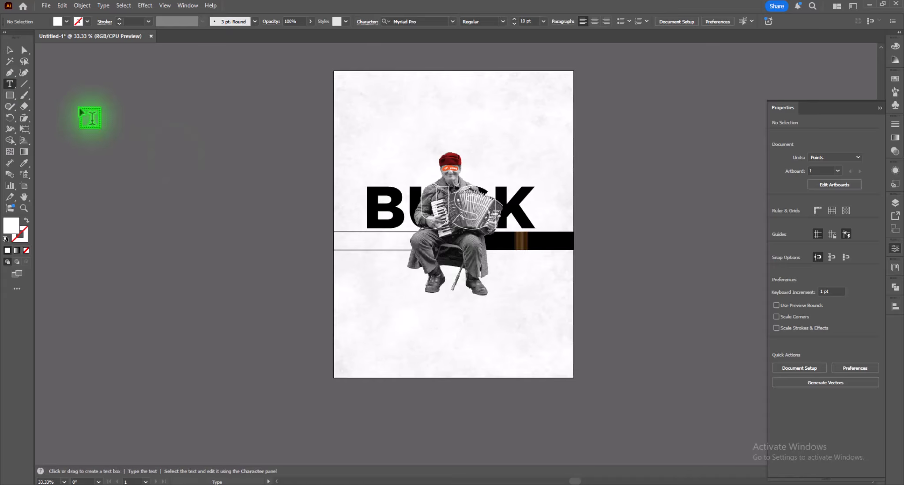
{"action": "left_click_drag", "start_coordinate": [507, 266], "coordinate": [568, 356]}
Step: Set the placeholder paragraph's font size to 24 pt and its leading to 26 pt
{"action": "left_click", "coordinate": [870, 332]}
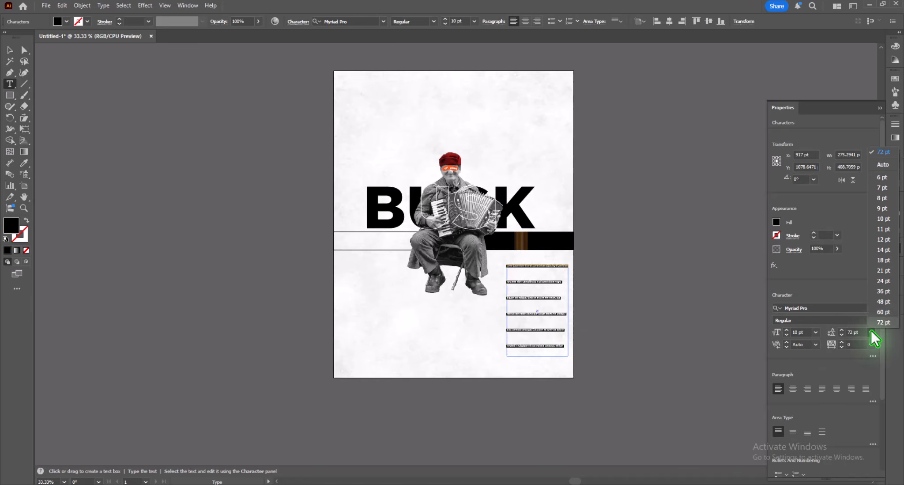
{"action": "left_click", "coordinate": [881, 281]}
{"action": "left_click", "coordinate": [804, 333]}
{"action": "scroll", "coordinate": [804, 333], "scroll_direction": "up", "scroll_amount": 7}
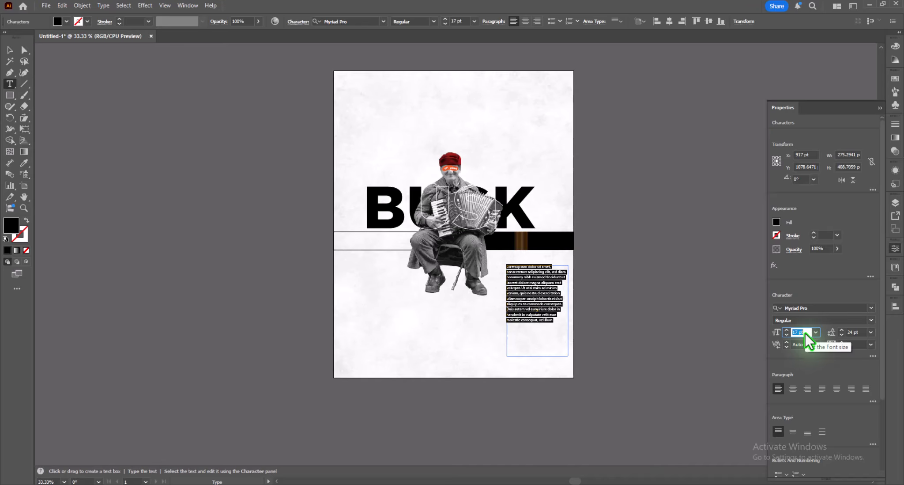
{"action": "scroll", "coordinate": [804, 332], "scroll_direction": "up", "scroll_amount": 7}
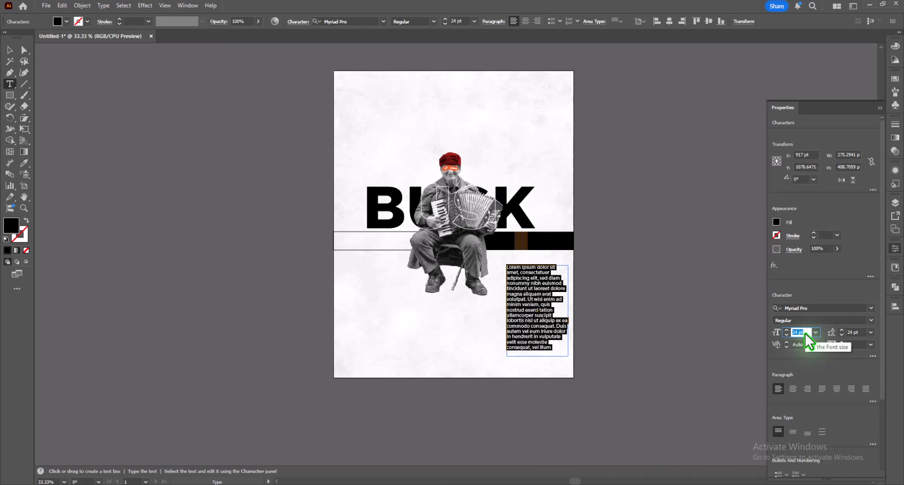
{"action": "left_click", "coordinate": [856, 333]}
{"action": "scroll", "coordinate": [856, 333], "scroll_direction": "up", "scroll_amount": 1}
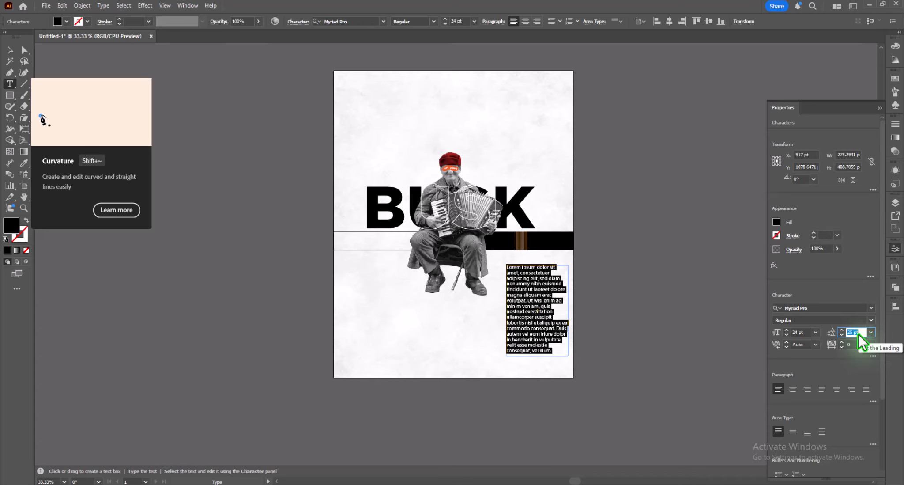
{"action": "scroll", "coordinate": [858, 334], "scroll_direction": "up", "scroll_amount": 1}
Step: Move the paragraph frame closer to the black bar and resize it to about 323 by 400 pt
{"action": "left_click", "coordinate": [10, 49]}
{"action": "left_click", "coordinate": [197, 245]}
{"action": "left_click_drag", "start_coordinate": [532, 336], "coordinate": [568, 345]}
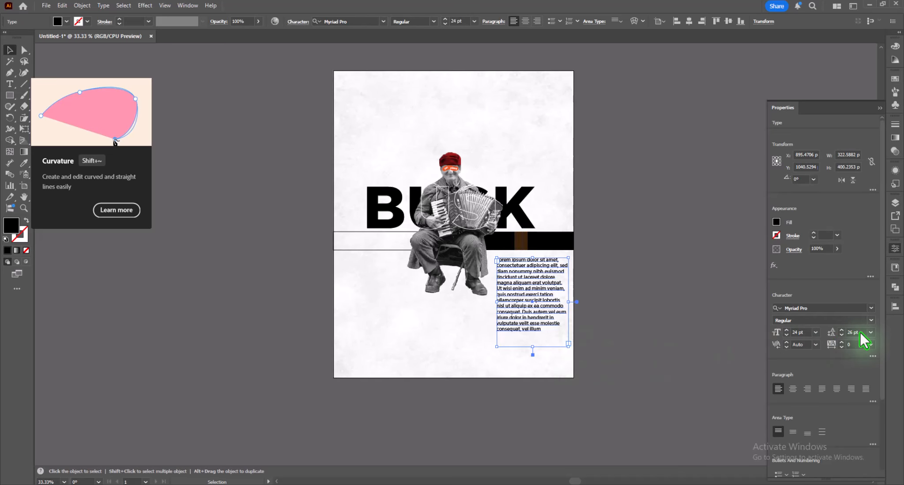
Step: Set the paragraph's tracking to 5 and its font to Gadugi
{"action": "left_click", "coordinate": [870, 344]}
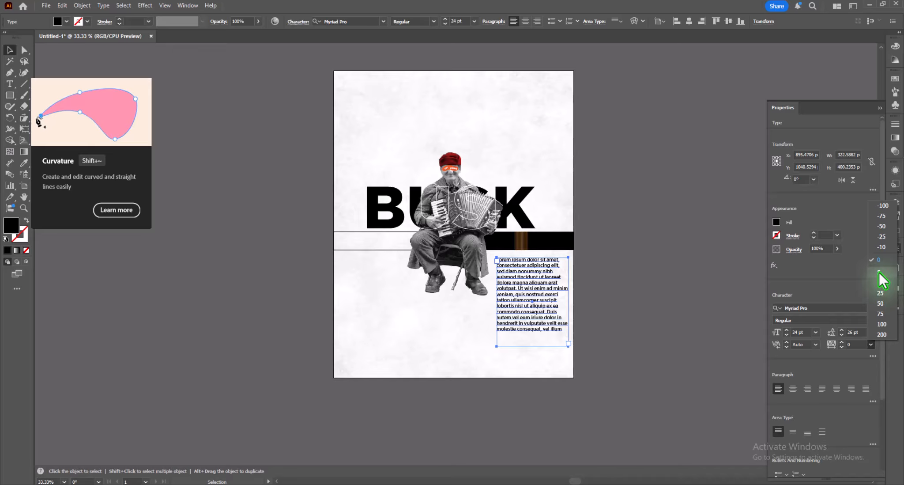
{"action": "left_click", "coordinate": [880, 274]}
{"action": "left_click", "coordinate": [872, 308]}
{"action": "scroll", "coordinate": [828, 438], "scroll_direction": "down", "scroll_amount": 1}
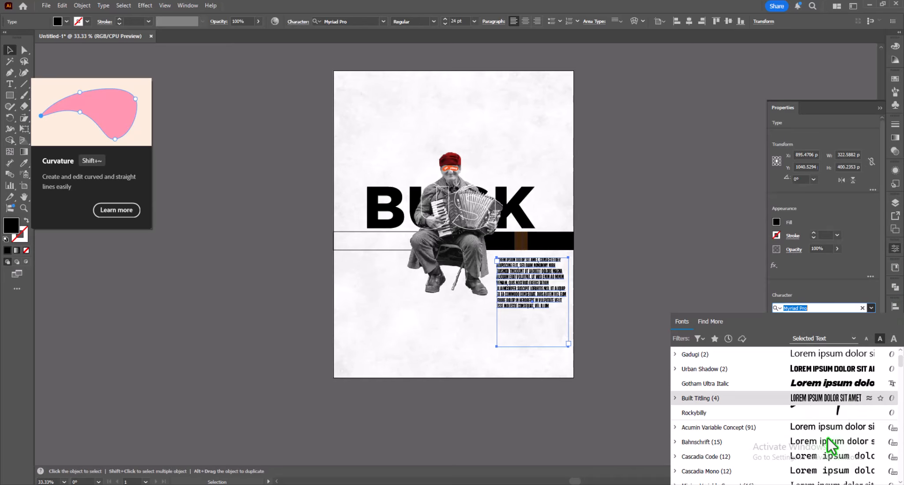
{"action": "scroll", "coordinate": [829, 438], "scroll_direction": "down", "scroll_amount": 1}
{"action": "scroll", "coordinate": [819, 402], "scroll_direction": "up", "scroll_amount": 2}
{"action": "left_click", "coordinate": [819, 398]}
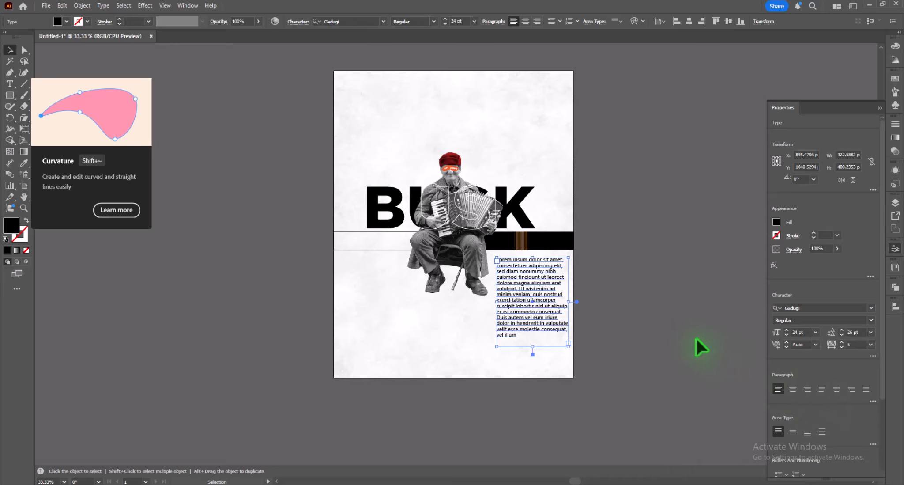
Step: Set the Gadugi paragraph's tracking to 0
{"action": "left_click", "coordinate": [696, 338]}
{"action": "left_click", "coordinate": [550, 305]}
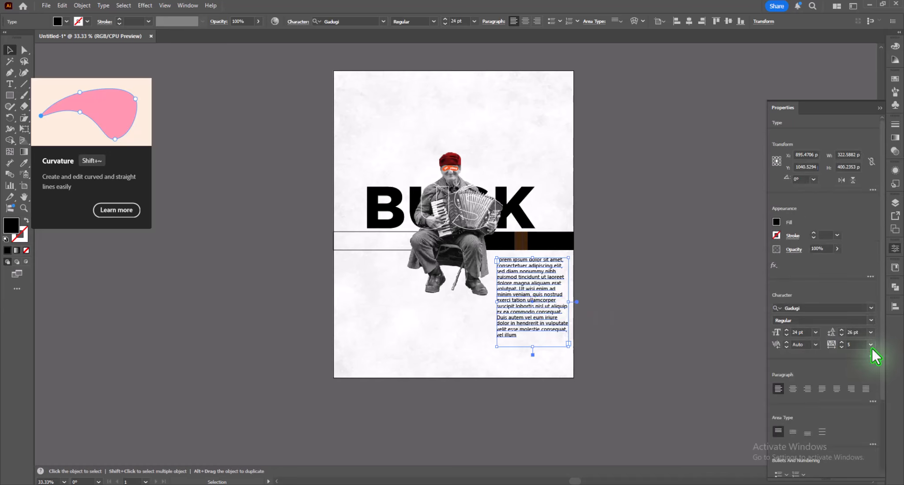
{"action": "left_click", "coordinate": [871, 345]}
{"action": "left_click", "coordinate": [878, 262]}
{"action": "left_click", "coordinate": [655, 321]}
Step: Draw a small black circle, scale it to about 20 pt, and place it directly beneath the start of the paragraph's last line
{"action": "right_click", "coordinate": [9, 97]}
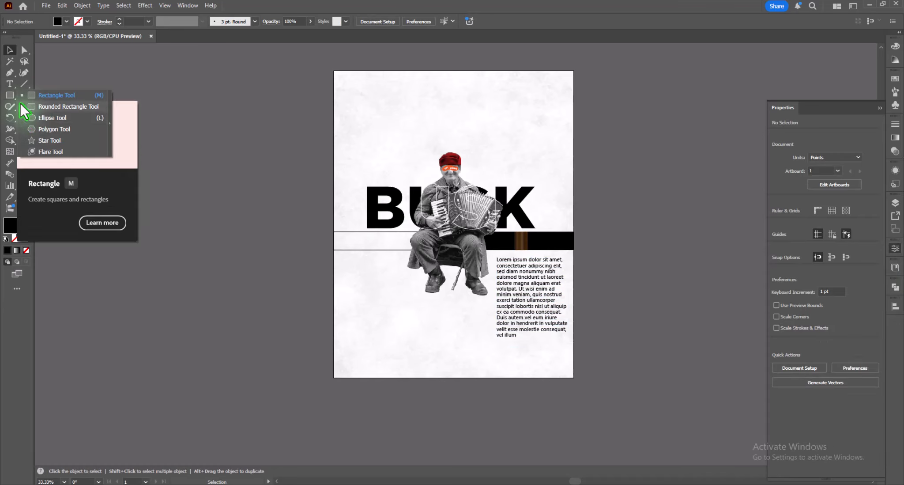
{"action": "left_click", "coordinate": [50, 118]}
{"action": "left_click_drag", "start_coordinate": [425, 335], "coordinate": [426, 335]}
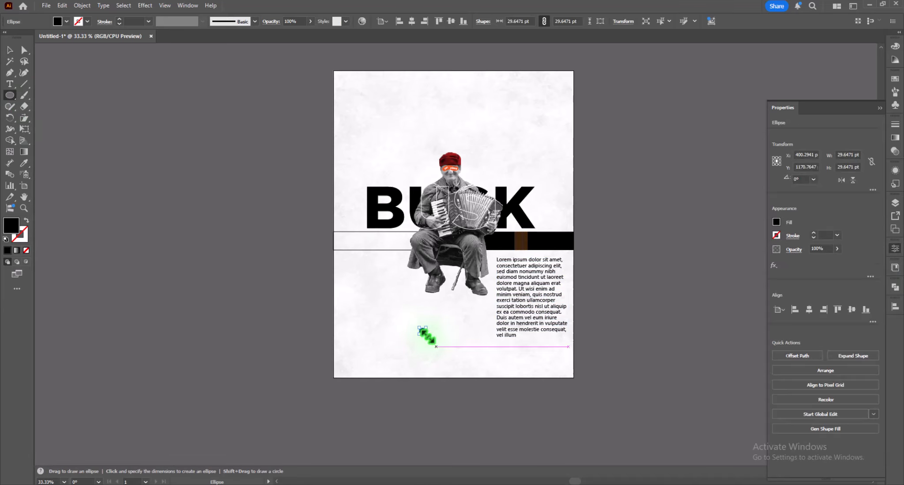
{"action": "key", "text": "ctrl+equal"}
{"action": "key", "text": "ctrl+equal"}
{"action": "key", "text": "ctrl+equal"}
{"action": "left_click", "coordinate": [10, 50]}
{"action": "left_click_drag", "start_coordinate": [523, 323], "coordinate": [291, 289]}
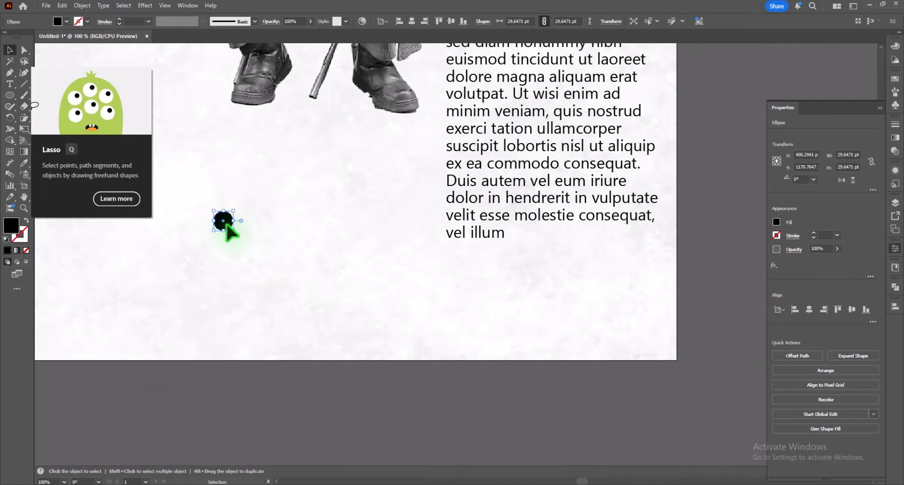
{"action": "left_click_drag", "start_coordinate": [223, 220], "coordinate": [455, 253]}
Step: Duplicate the black circle twice horizontally, about 32 pt apart, to form a row of three under the paragraph
{"action": "left_click_drag", "start_coordinate": [455, 252], "coordinate": [477, 253]}
{"action": "key", "text": "ctrl+d"}
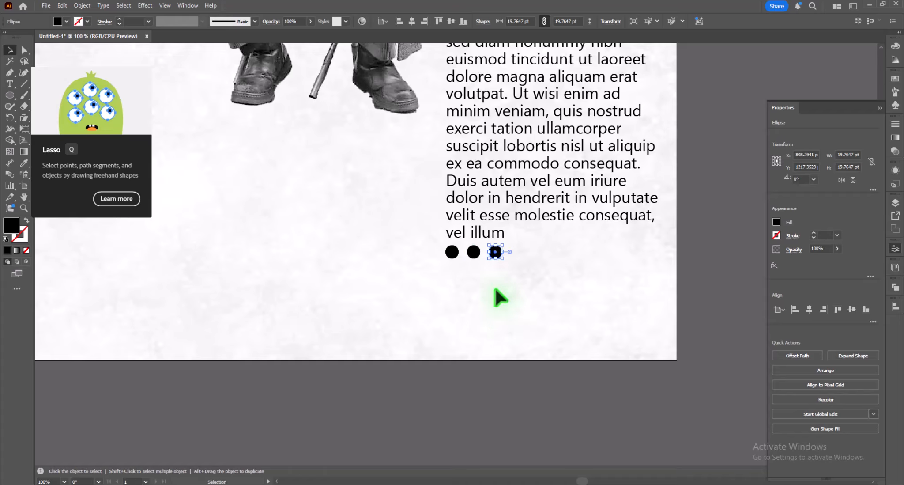
Step: Fill the middle circle with dark gray and the last circle with orange
{"action": "left_click", "coordinate": [475, 253]}
{"action": "left_click", "coordinate": [66, 21]}
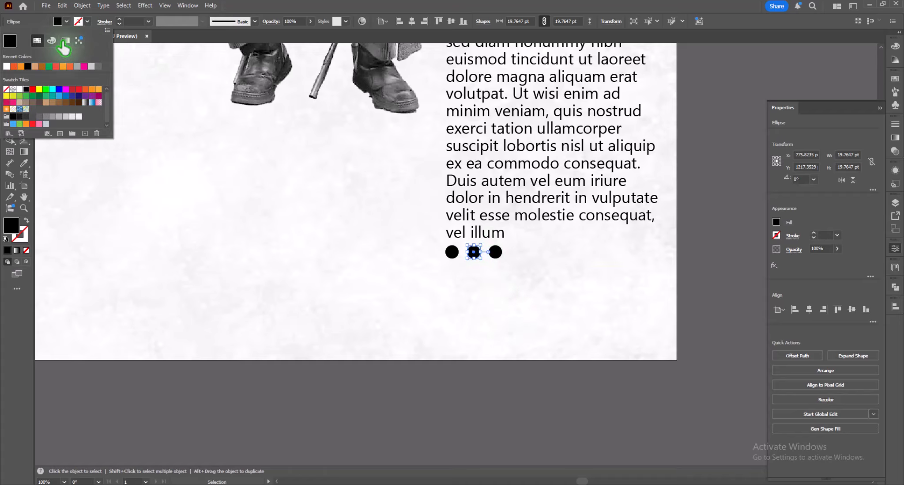
{"action": "left_click", "coordinate": [40, 116]}
{"action": "left_click", "coordinate": [495, 251]}
{"action": "left_click", "coordinate": [61, 22]}
{"action": "left_click", "coordinate": [92, 89]}
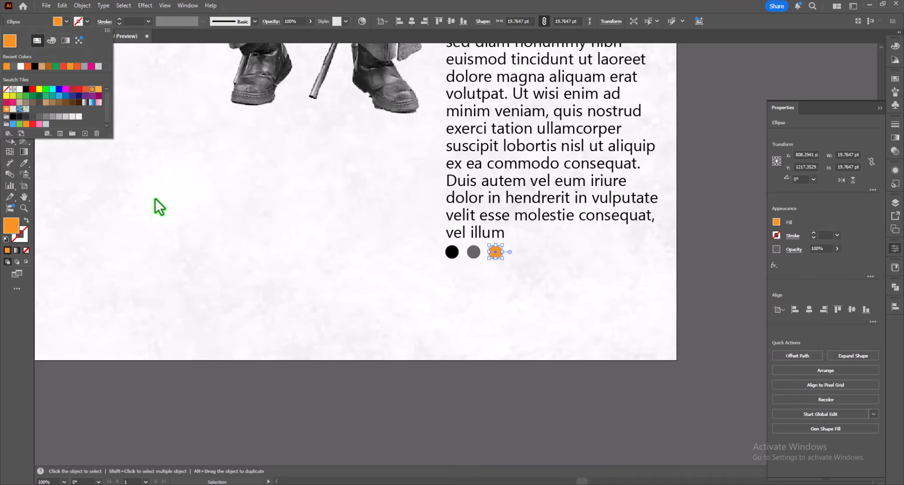
{"action": "left_click", "coordinate": [155, 199]}
{"action": "key", "text": "ctrl+0"}
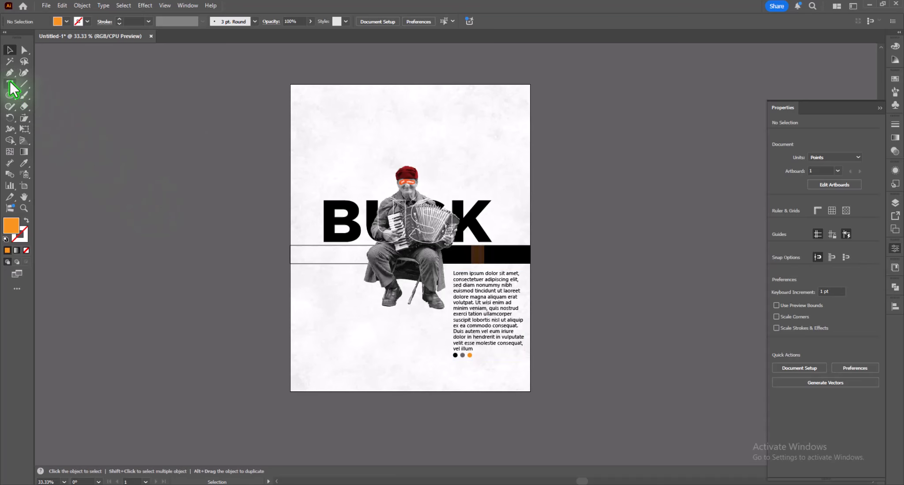
Step: Add a placeholder text frame about 337 pt wide and two lines high above the player's head
{"action": "left_click", "coordinate": [10, 84]}
{"action": "left_click_drag", "start_coordinate": [316, 142], "coordinate": [397, 155]}
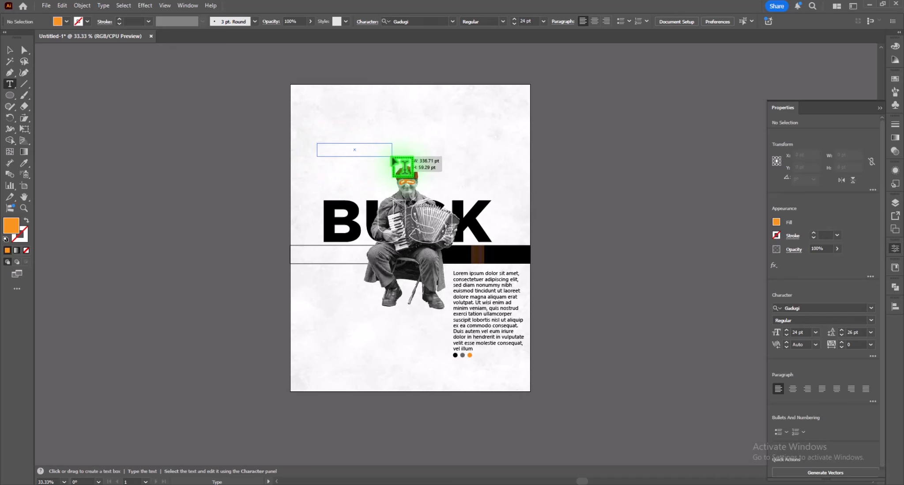
{"action": "left_click", "coordinate": [10, 50]}
{"action": "left_click", "coordinate": [367, 161]}
{"action": "left_click", "coordinate": [361, 151]}
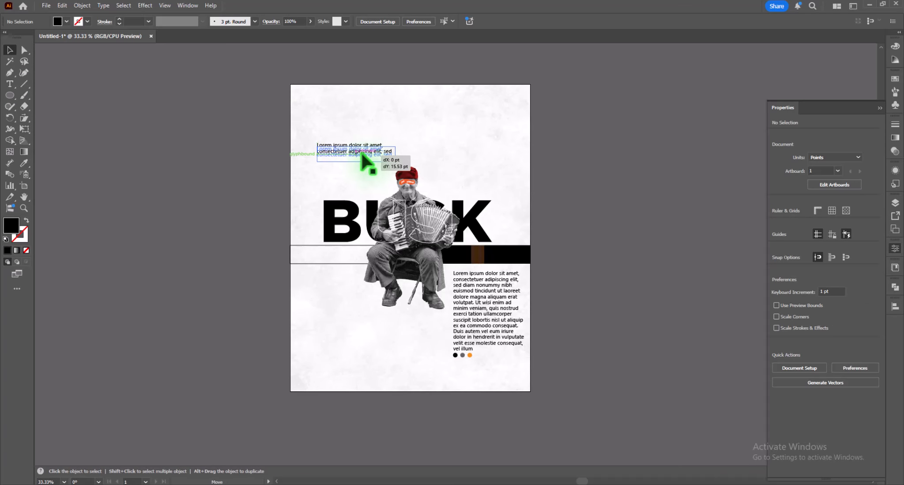
Step: Duplicate the three colored dots from below the paragraph to just above the start of the two-line text
{"action": "left_click", "coordinate": [459, 363]}
{"action": "left_click", "coordinate": [468, 357]}
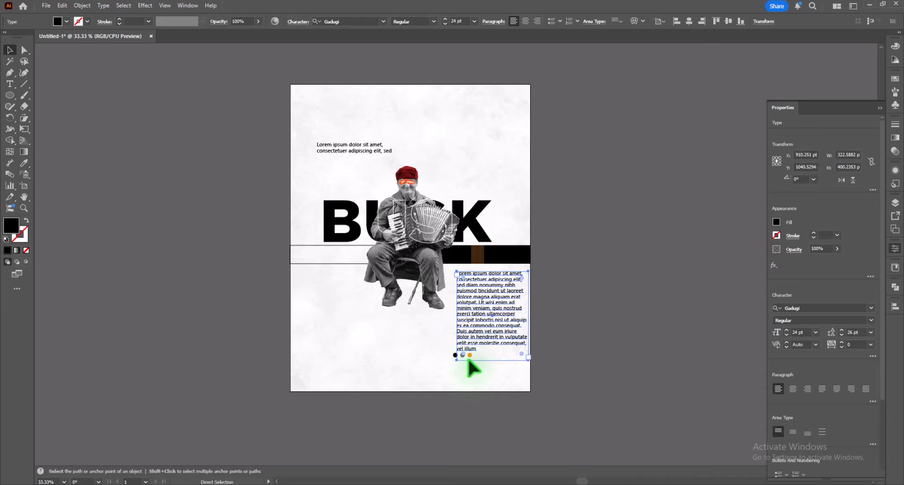
{"action": "left_click", "coordinate": [462, 376]}
{"action": "left_click", "coordinate": [455, 355]}
{"action": "left_click", "coordinate": [462, 355], "text": "shift"}
{"action": "left_click", "coordinate": [470, 354], "text": "shift"}
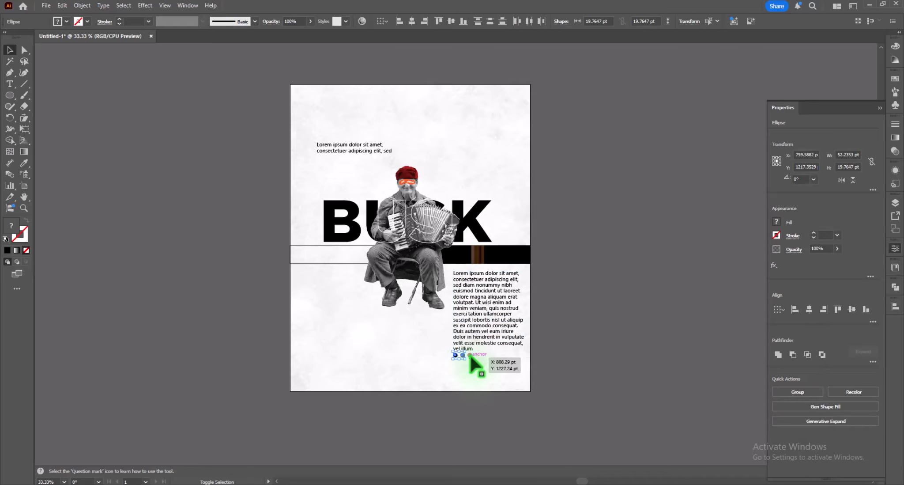
{"action": "left_click_drag", "start_coordinate": [462, 355], "coordinate": [325, 137]}
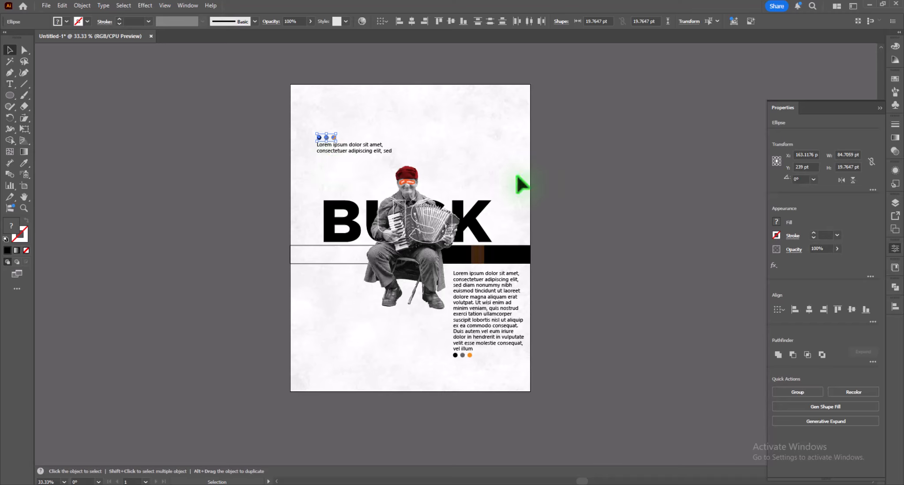
{"action": "left_click", "coordinate": [619, 187]}
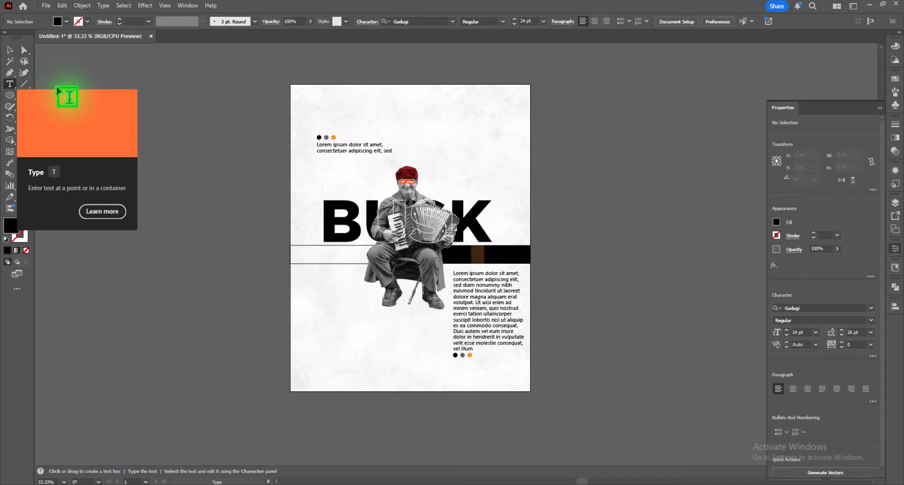
Step: Add "20" and "25" as two stacked lines near the poster's upper-right corner in the Milker font
{"action": "left_click", "coordinate": [9, 85]}
{"action": "left_click", "coordinate": [478, 110]}
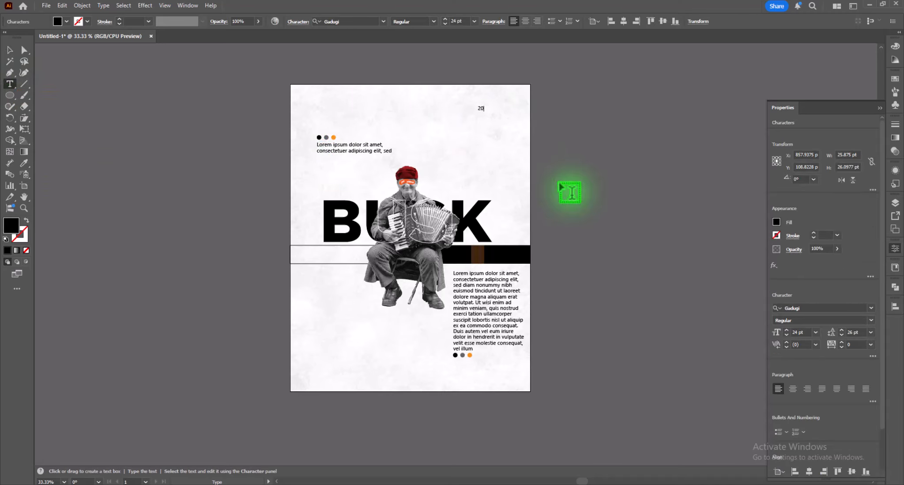
{"action": "type", "text": "20 25"}
{"action": "key", "text": "ctrl+a"}
{"action": "left_click", "coordinate": [870, 334]}
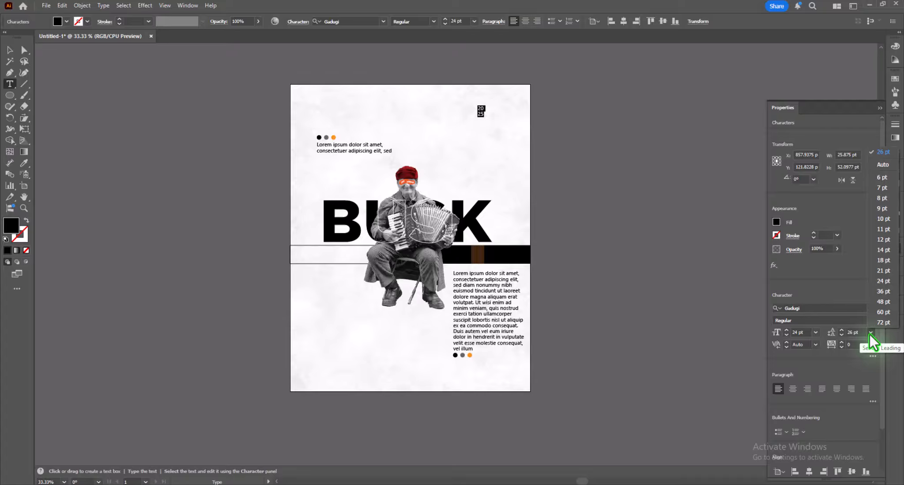
{"action": "left_click", "coordinate": [869, 333]}
{"action": "left_click", "coordinate": [870, 308]}
{"action": "left_click", "coordinate": [831, 373]}
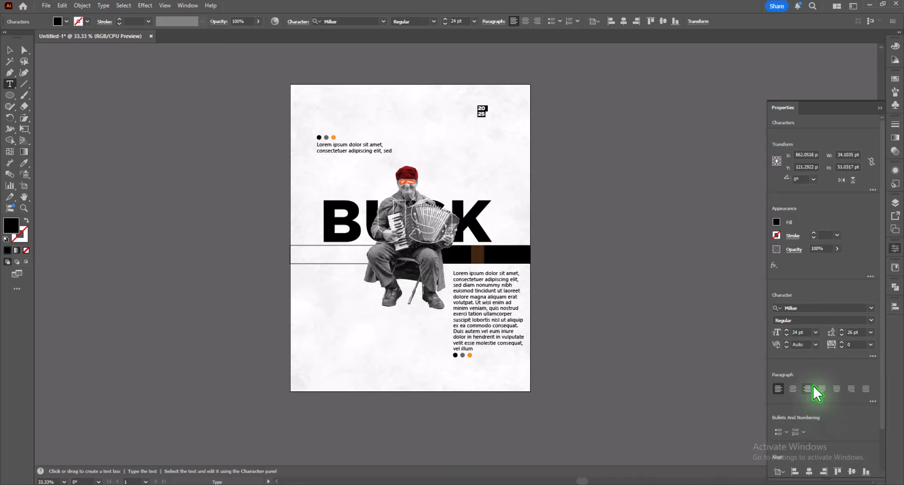
Step: Set the 20/25 text to 80 pt with 70 pt leading
{"action": "left_click", "coordinate": [809, 333]}
{"action": "scroll", "coordinate": [809, 333], "scroll_direction": "up", "scroll_amount": 6}
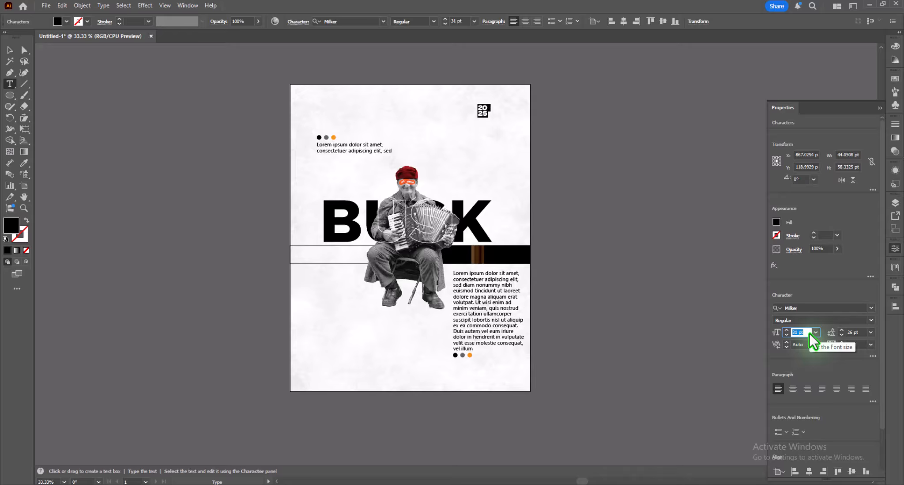
{"action": "scroll", "coordinate": [809, 333], "scroll_direction": "up", "scroll_amount": 20}
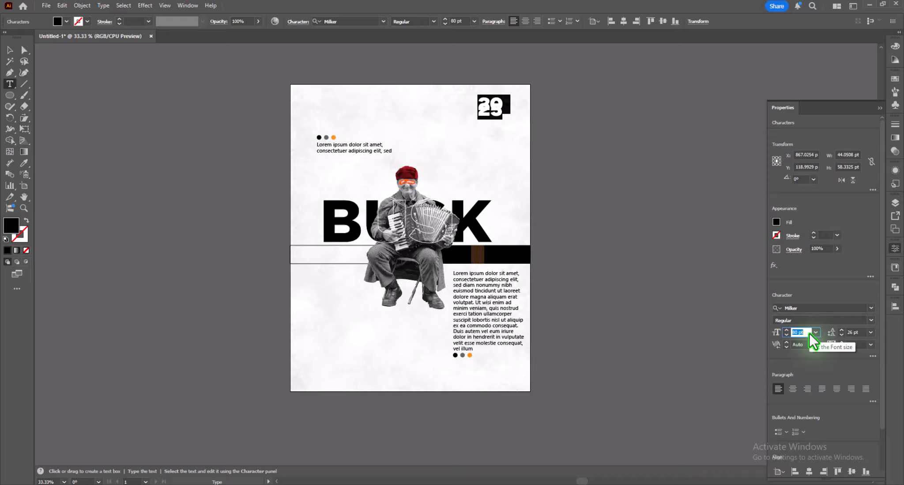
{"action": "left_click", "coordinate": [864, 334]}
{"action": "scroll", "coordinate": [863, 334], "scroll_direction": "up", "scroll_amount": 15}
{"action": "scroll", "coordinate": [864, 334], "scroll_direction": "down", "scroll_amount": 1}
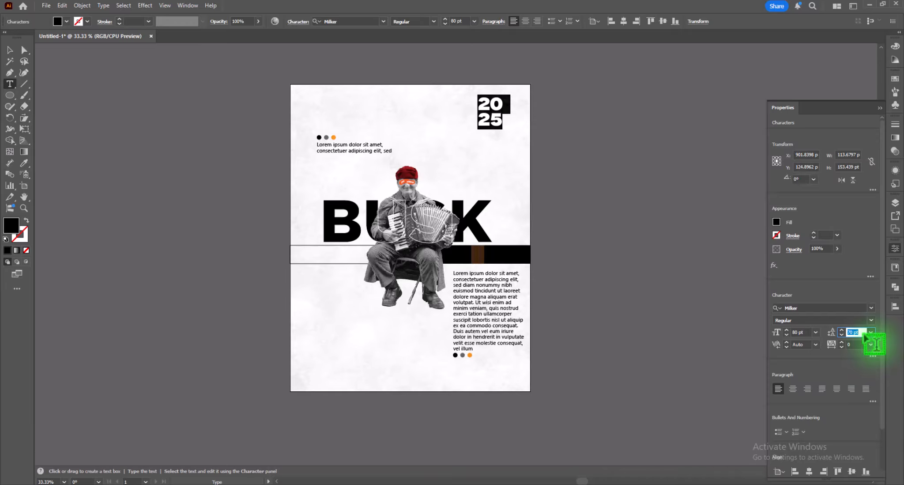
Step: Move the 20/25 text closer to the poster's right edge and slightly down
{"action": "left_click", "coordinate": [9, 50]}
{"action": "left_click_drag", "start_coordinate": [499, 118], "coordinate": [506, 124]}
{"action": "left_click", "coordinate": [553, 193]}
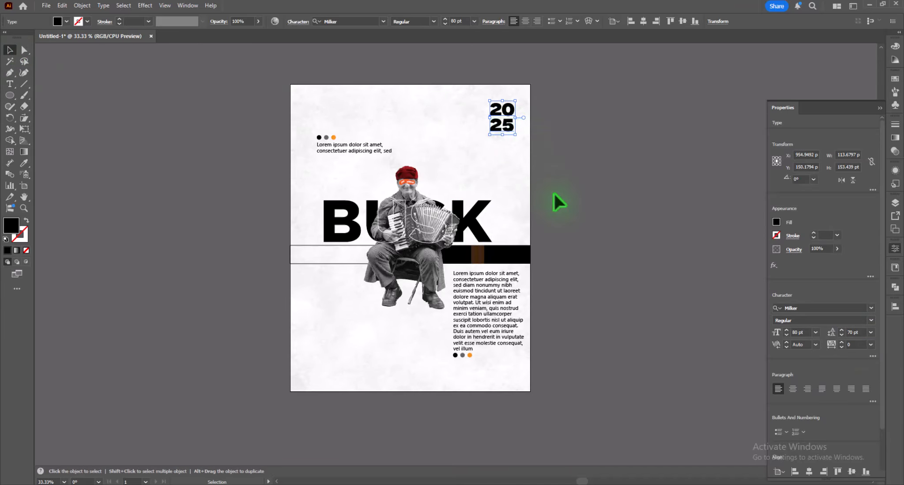
Step: Draw a vertical line about 184 pt long left of the 20/25 text with a 10 pt black stroke
{"action": "left_click", "coordinate": [24, 84]}
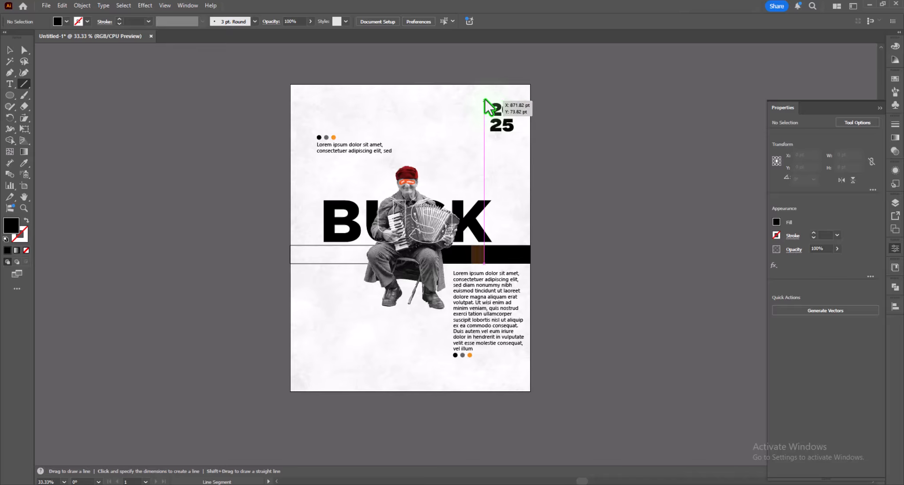
{"action": "left_click_drag", "start_coordinate": [484, 100], "coordinate": [483, 140]}
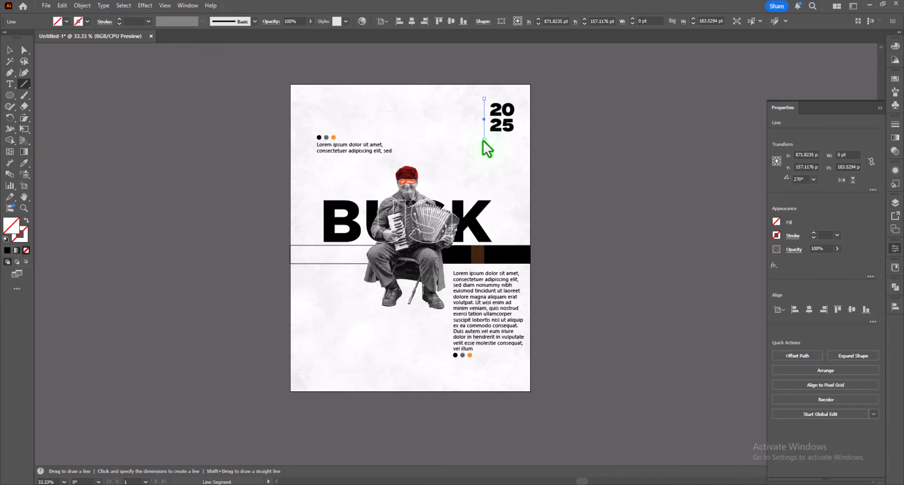
{"action": "left_click", "coordinate": [78, 21]}
{"action": "left_click", "coordinate": [41, 68]}
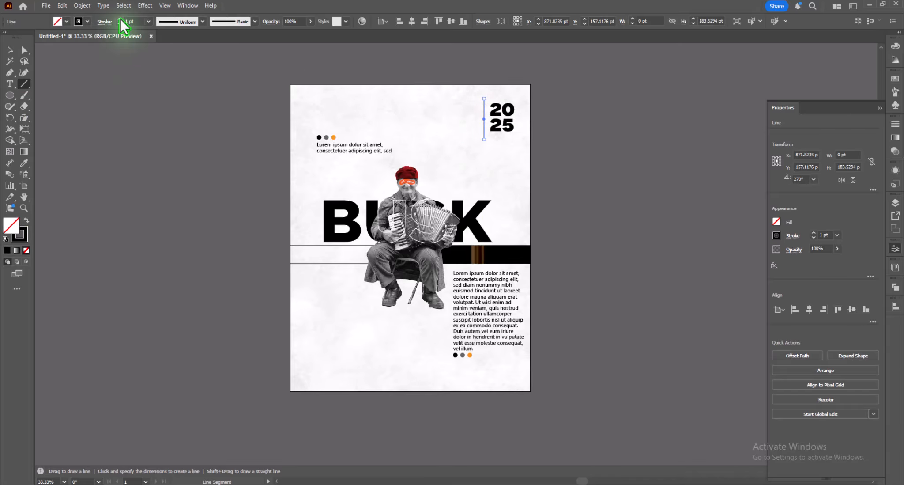
{"action": "left_click", "coordinate": [10, 50]}
{"action": "left_click", "coordinate": [564, 133]}
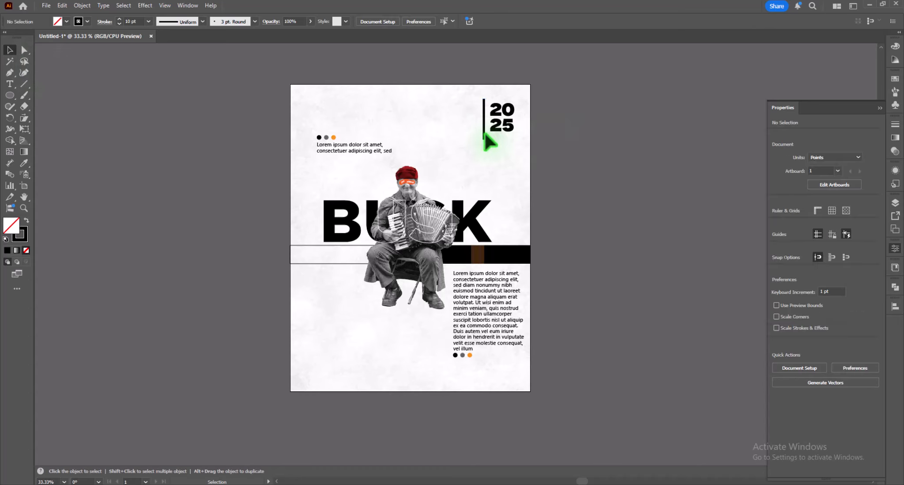
Step: Move the vertical line closer to the 20/25 text, leaving a small gap between them
{"action": "left_click_drag", "start_coordinate": [485, 132], "coordinate": [549, 149]}
{"action": "key", "text": "Left"}
{"action": "key", "text": "Left"}
{"action": "key", "text": "Left"}
{"action": "key", "text": "Left"}
{"action": "key", "text": "Left"}
{"action": "key", "text": "Left"}
{"action": "key", "text": "Left"}
{"action": "key", "text": "Left"}
{"action": "key", "text": "Left"}
{"action": "key", "text": "Left"}
{"action": "key", "text": "Left"}
{"action": "key", "text": "Left"}
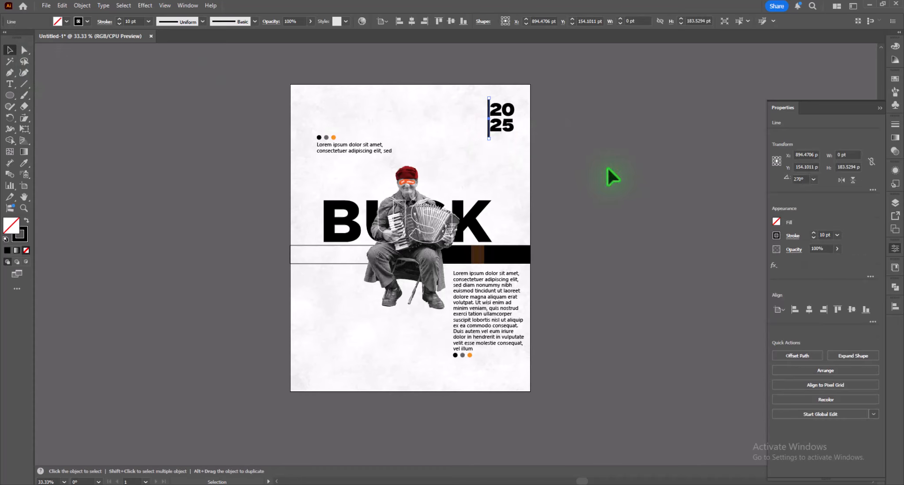
{"action": "left_click", "coordinate": [606, 165]}
Step: Add the text "OCTOBAR" left of the vertical line near the poster's top edge and size it 48 pt
{"action": "key", "text": "t"}
{"action": "left_click", "coordinate": [389, 112]}
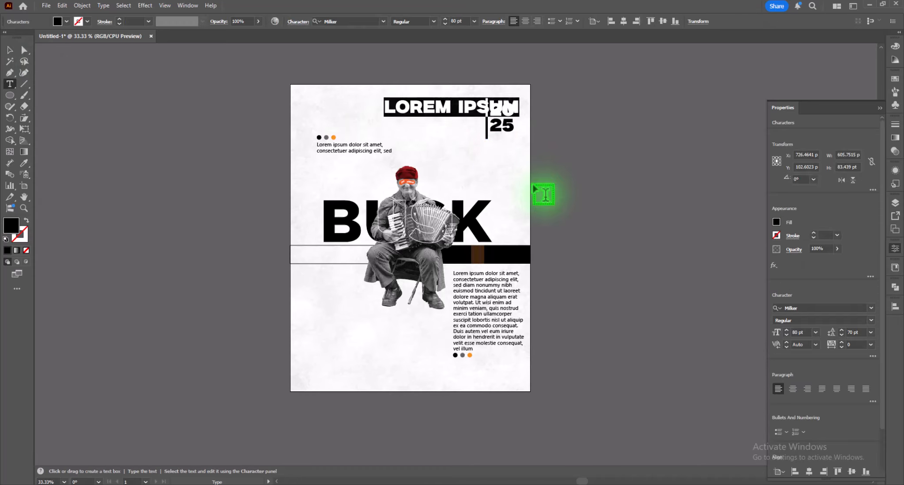
{"action": "type", "text": "o"}
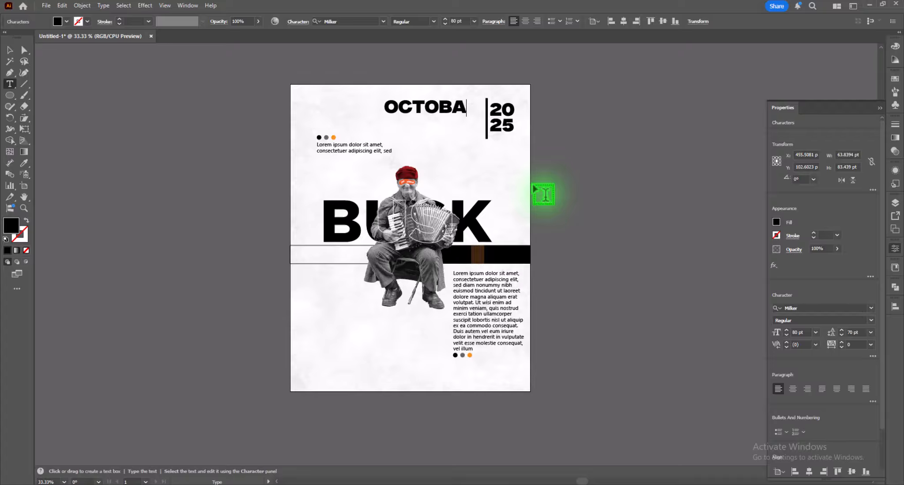
{"action": "key", "text": "ctrl+a"}
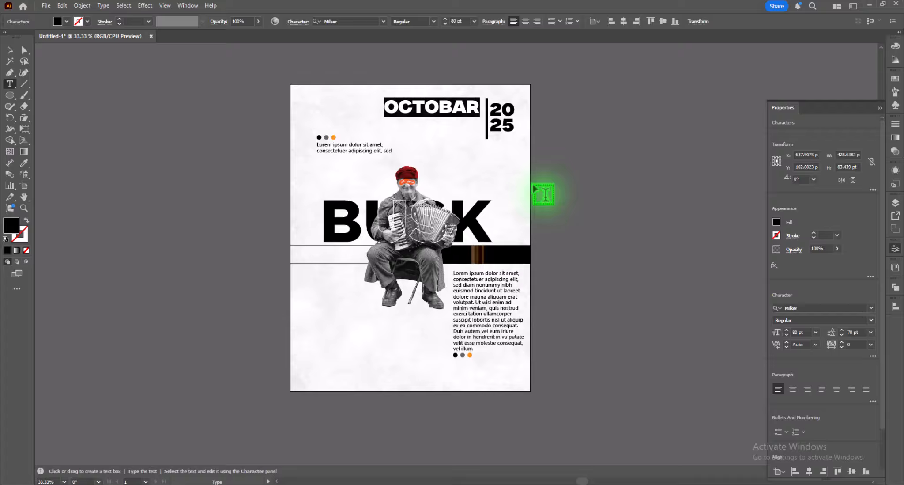
{"action": "left_click", "coordinate": [815, 332]}
{"action": "key", "text": "Up"}
{"action": "key", "text": "Up"}
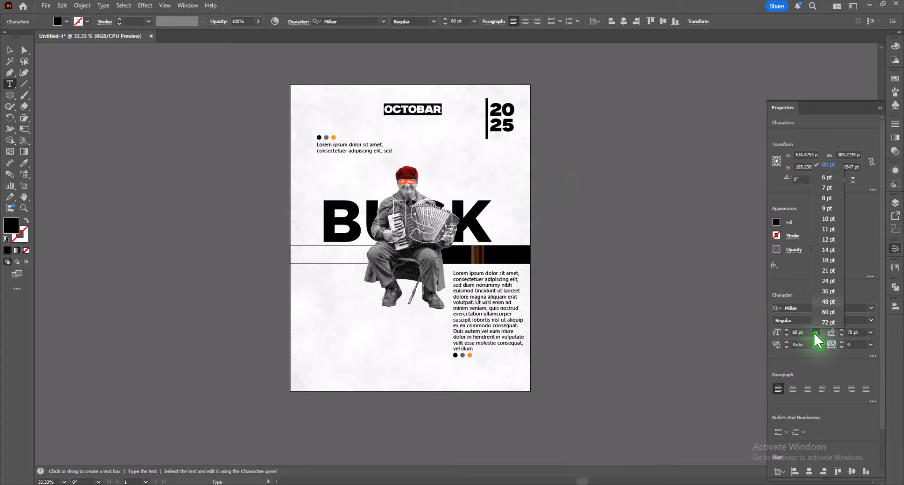
{"action": "left_click", "coordinate": [828, 301]}
Step: Rotate OCTOBAR 90° so it reads upward and place it along the left side of the vertical line
{"action": "left_click", "coordinate": [10, 50]}
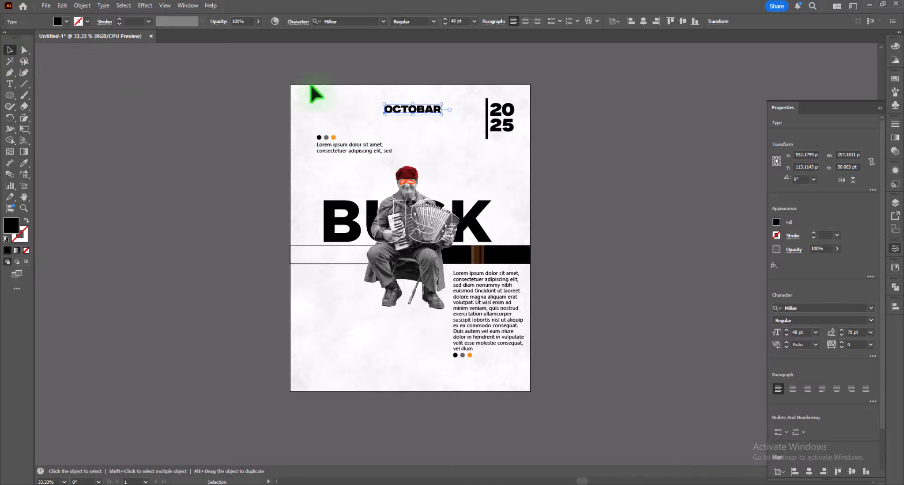
{"action": "left_click_drag", "start_coordinate": [444, 101], "coordinate": [406, 89]}
{"action": "left_click_drag", "start_coordinate": [413, 133], "coordinate": [482, 137]}
Step: Set OCTOBAR to 24 pt and shift it up so its start aligns with the vertical line's lower end
{"action": "left_click", "coordinate": [815, 332]}
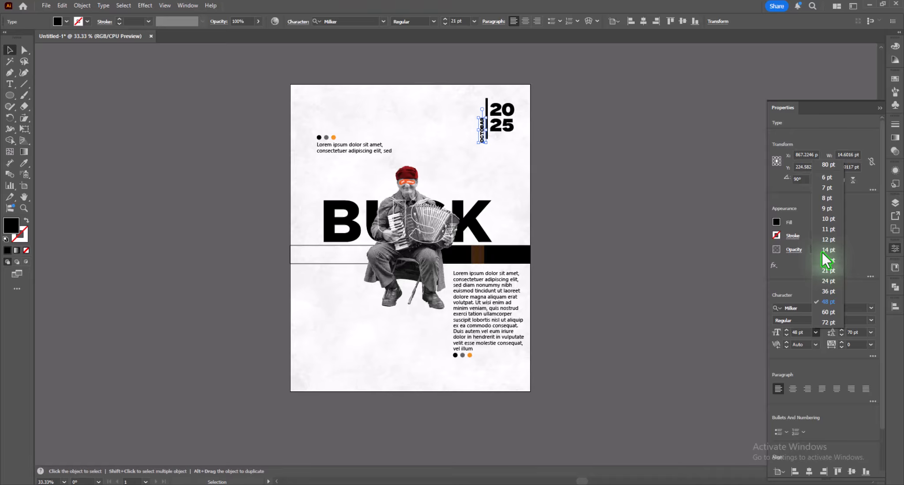
{"action": "left_click", "coordinate": [827, 281]}
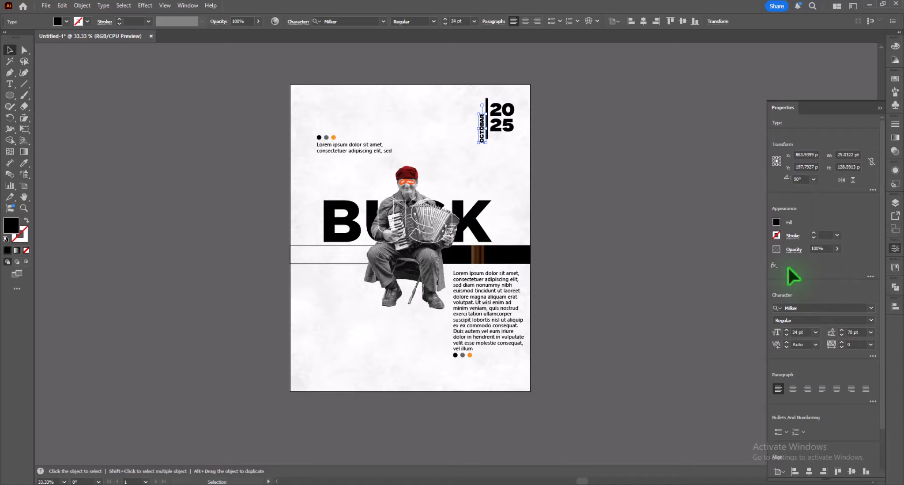
{"action": "key", "text": "a"}
{"action": "key", "text": "ctrl+plus"}
{"action": "key", "text": "ctrl+plus"}
{"action": "key", "text": "ctrl+plus"}
{"action": "left_click_drag", "start_coordinate": [460, 267], "coordinate": [460, 255]}
Step: Set OCTOBAR's tracking to 350 so the word spans the vertical line's length
{"action": "left_click", "coordinate": [869, 345]}
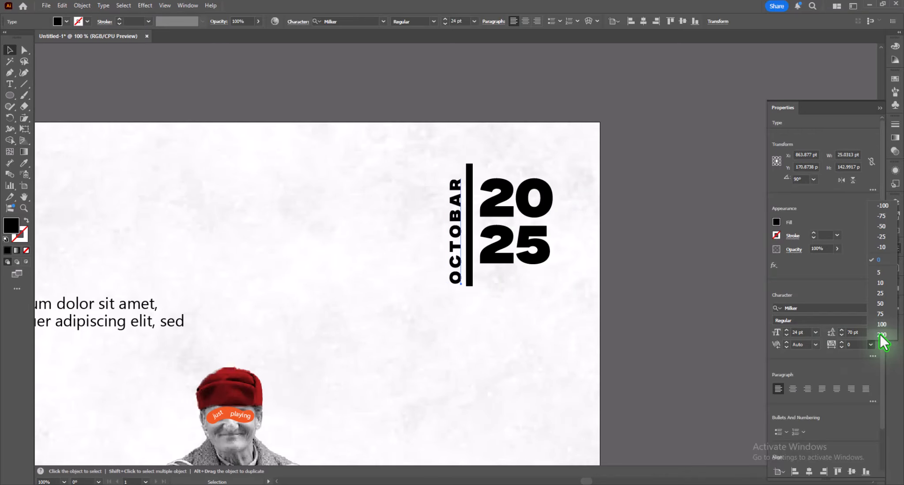
{"action": "left_click", "coordinate": [880, 335]}
{"action": "left_click", "coordinate": [857, 343]}
{"action": "scroll", "coordinate": [858, 345], "scroll_direction": "up", "scroll_amount": 5}
{"action": "left_click", "coordinate": [829, 343]}
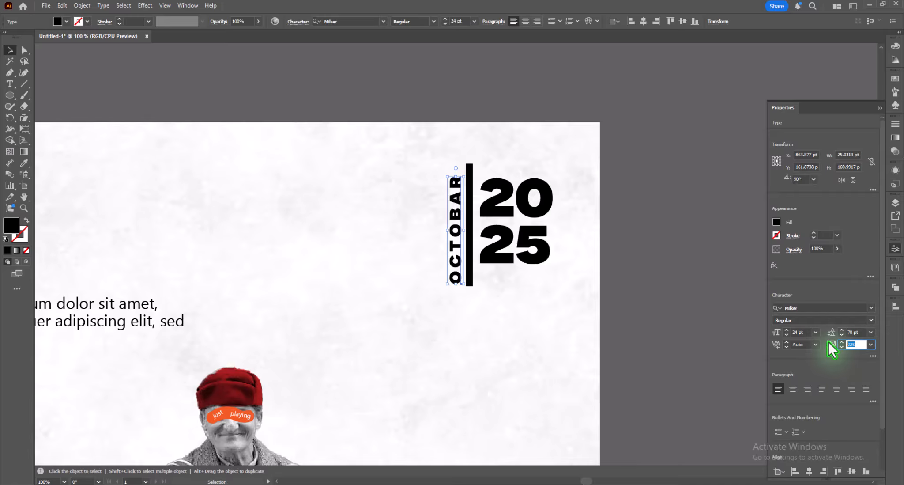
{"action": "type", "text": "300"}
{"action": "key", "text": "Return"}
{"action": "left_click", "coordinate": [828, 342]}
{"action": "type", "text": "3502"}
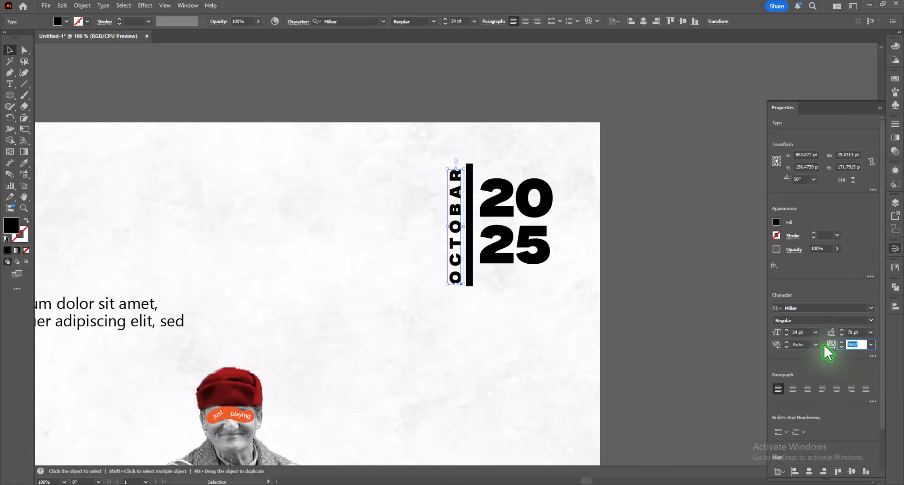
{"action": "key", "text": "BackSpace"}
{"action": "key", "text": "Return"}
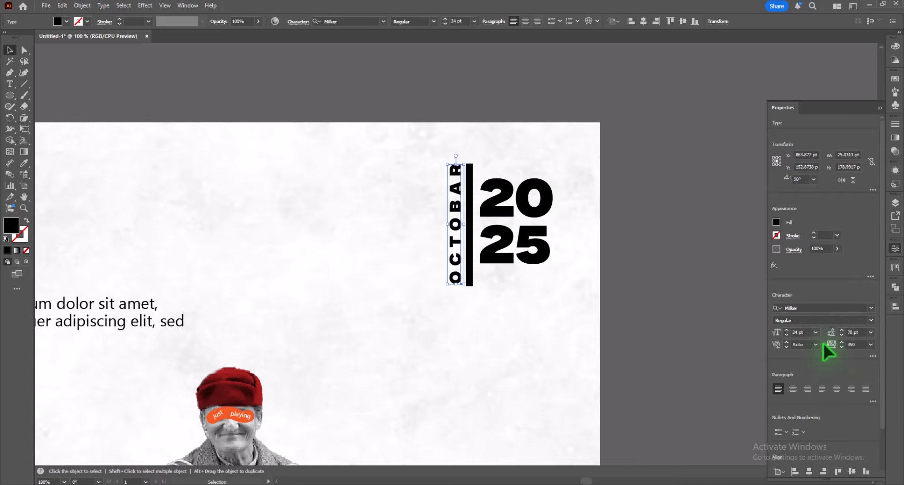
Step: Fill the OCTOBAR text with orange
{"action": "left_click", "coordinate": [66, 21]}
{"action": "left_click", "coordinate": [28, 64]}
{"action": "left_click", "coordinate": [505, 377]}
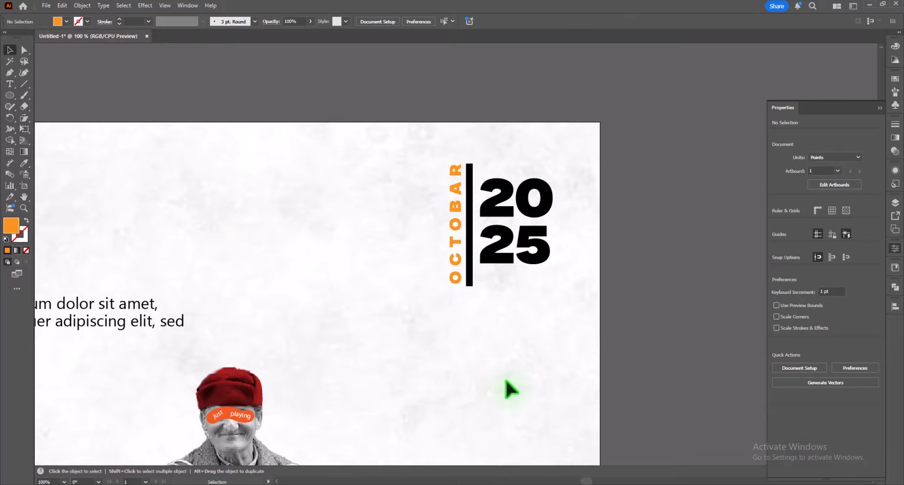
Step: Add the text "POSTER DESIGN" along the poster's top edge, left of the date block
{"action": "key", "text": "ctrl+minus"}
{"action": "key", "text": "ctrl+minus"}
{"action": "key", "text": "ctrl+minus"}
{"action": "scroll", "coordinate": [700, 360], "scroll_direction": "down", "scroll_amount": 2}
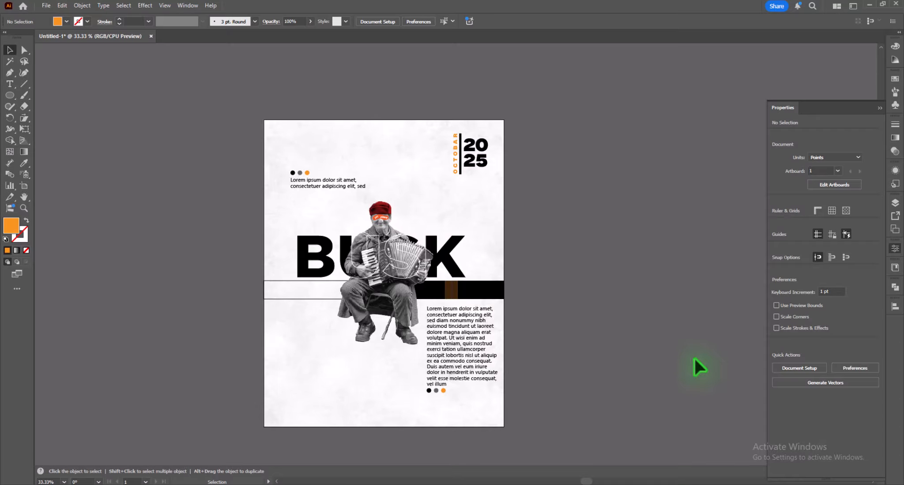
{"action": "key", "text": "t"}
{"action": "left_click", "coordinate": [316, 133]}
{"action": "type", "text": "POSTER DESIGN"}
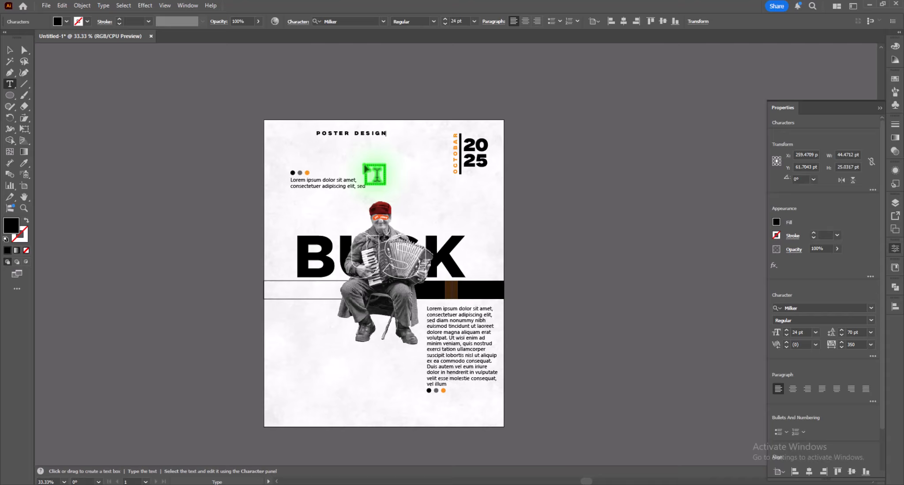
Step: Set the tracking of the POSTER DESIGN text to 1000
{"action": "key", "text": "ctrl+a"}
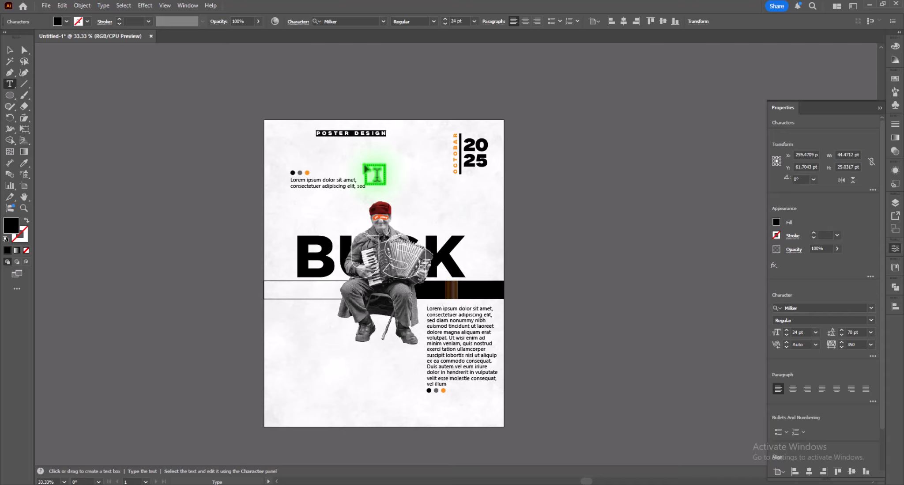
{"action": "left_click", "coordinate": [855, 343]}
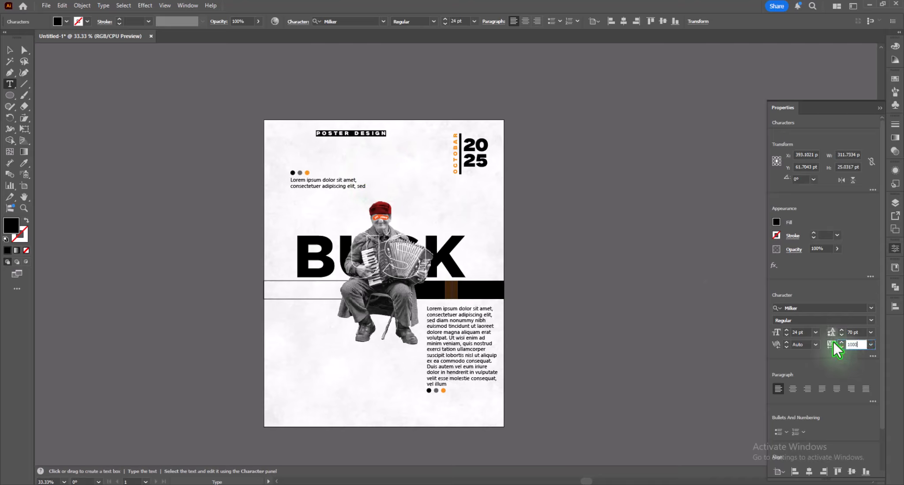
{"action": "key", "text": "Return"}
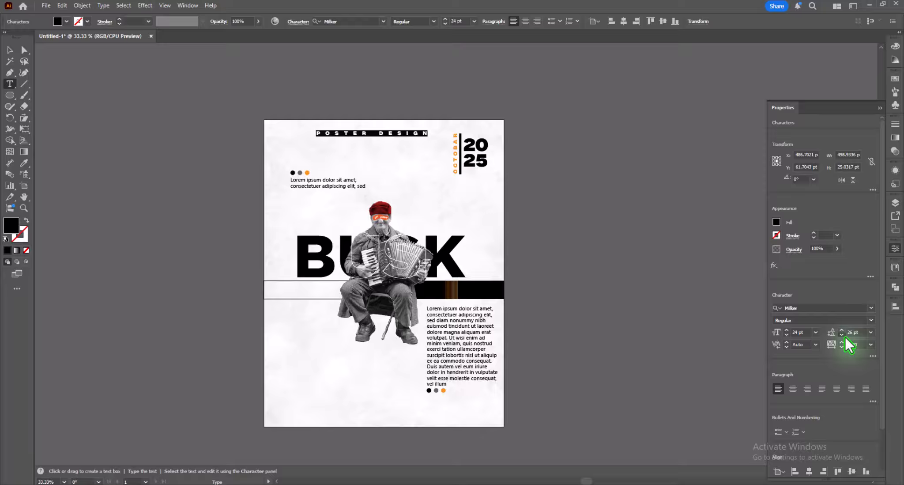
Step: Adjust the position of the POSTER DESIGN heading slightly near the poster's top edge and deselect it
{"action": "left_click", "coordinate": [9, 50]}
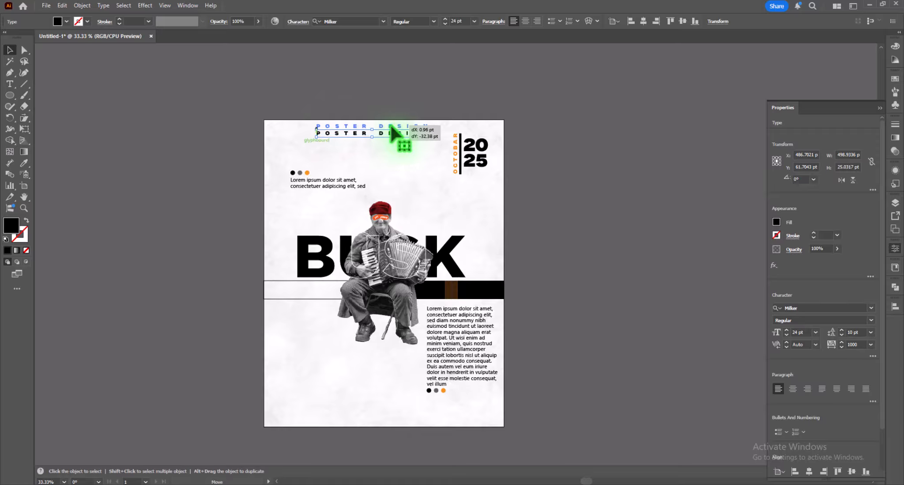
{"action": "left_click_drag", "start_coordinate": [390, 128], "coordinate": [389, 129]}
{"action": "left_click", "coordinate": [648, 250]}
{"action": "scroll", "coordinate": [648, 249], "scroll_direction": "down", "scroll_amount": 3}
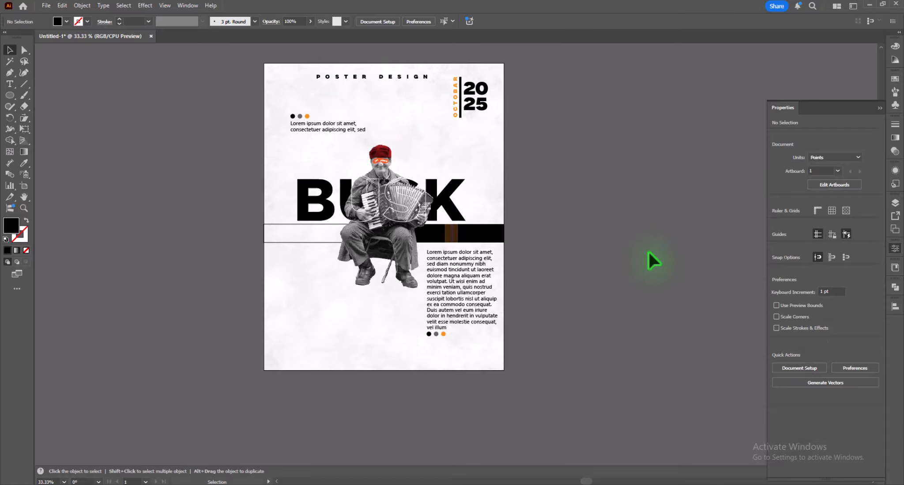
Step: Draw a flat ellipse about 332 × 43.5 pt on the blank area below the player's feet and fill it orange
{"action": "key", "text": "ctrl+="}
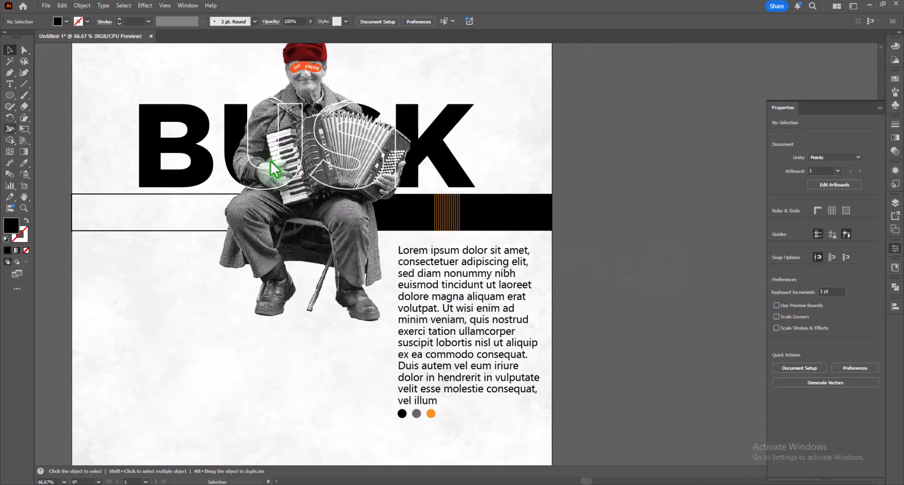
{"action": "left_click", "coordinate": [10, 95]}
{"action": "left_click_drag", "start_coordinate": [143, 335], "coordinate": [291, 354]}
{"action": "left_click", "coordinate": [66, 21]}
{"action": "left_click", "coordinate": [6, 66]}
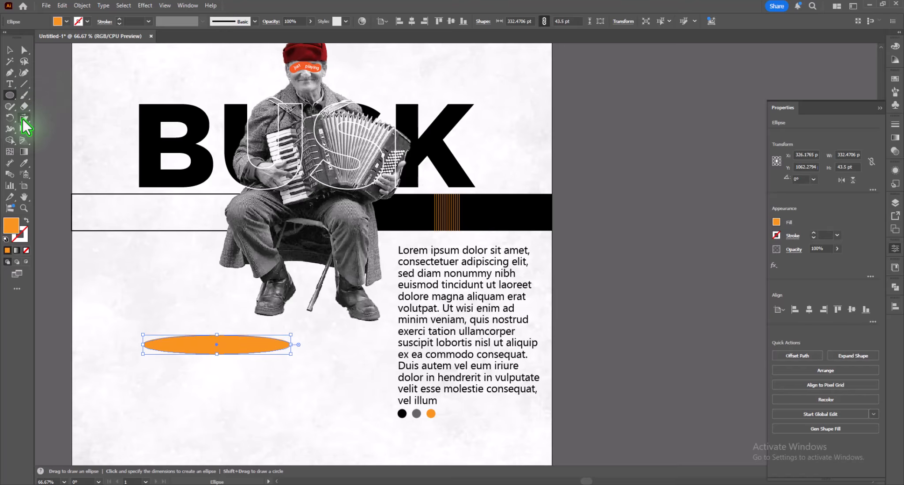
Step: Activate the Puppet Warp tool on the orange ellipse
{"action": "left_click", "coordinate": [24, 119]}
{"action": "left_click", "coordinate": [24, 129]}
{"action": "left_click", "coordinate": [69, 140]}
{"action": "left_click_drag", "start_coordinate": [207, 349], "coordinate": [213, 328]}
{"action": "left_click_drag", "start_coordinate": [232, 360], "coordinate": [233, 366]}
{"action": "left_click_drag", "start_coordinate": [215, 331], "coordinate": [207, 325]}
{"action": "left_click_drag", "start_coordinate": [207, 358], "coordinate": [205, 363]}
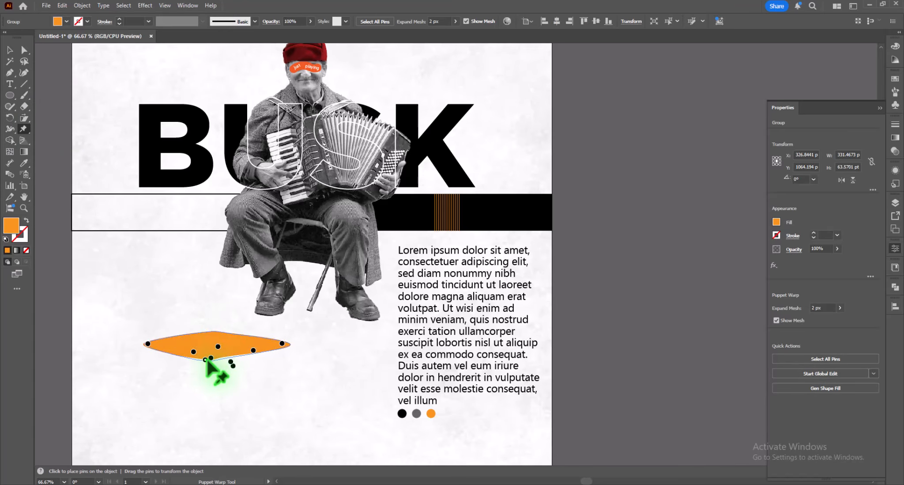
{"action": "left_click_drag", "start_coordinate": [209, 326], "coordinate": [191, 344]}
{"action": "left_click_drag", "start_coordinate": [254, 350], "coordinate": [232, 364]}
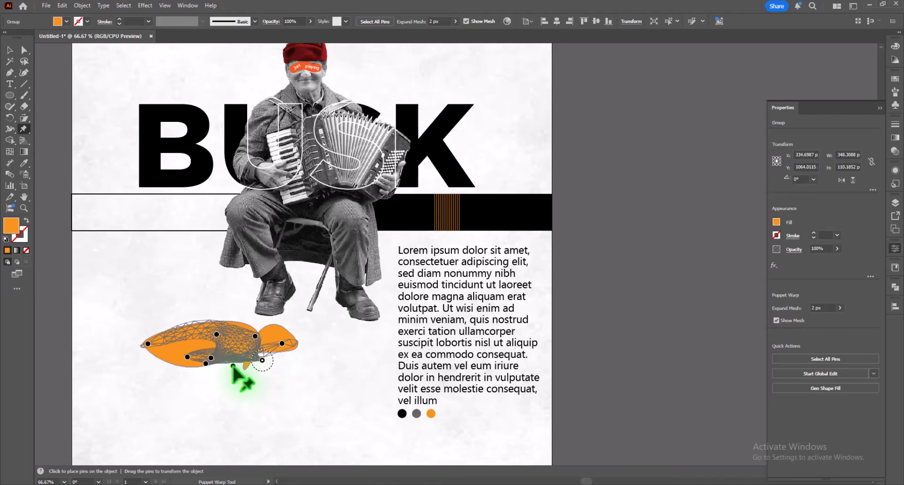
{"action": "key", "text": "ctrl+z"}
{"action": "key", "text": "ctrl+z"}
{"action": "key", "text": "ctrl+z"}
Step: Warp the orange ellipse into an irregular blob by pulling its upper pin up, a lower pin down and its right-end pin inward
{"action": "left_click_drag", "start_coordinate": [216, 333], "coordinate": [217, 323]}
{"action": "left_click_drag", "start_coordinate": [209, 357], "coordinate": [209, 388]}
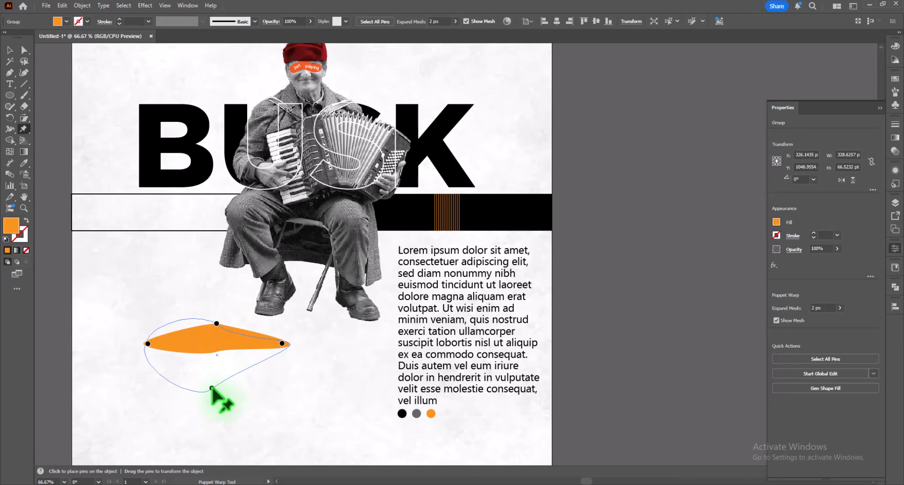
{"action": "left_click_drag", "start_coordinate": [284, 343], "coordinate": [243, 347]}
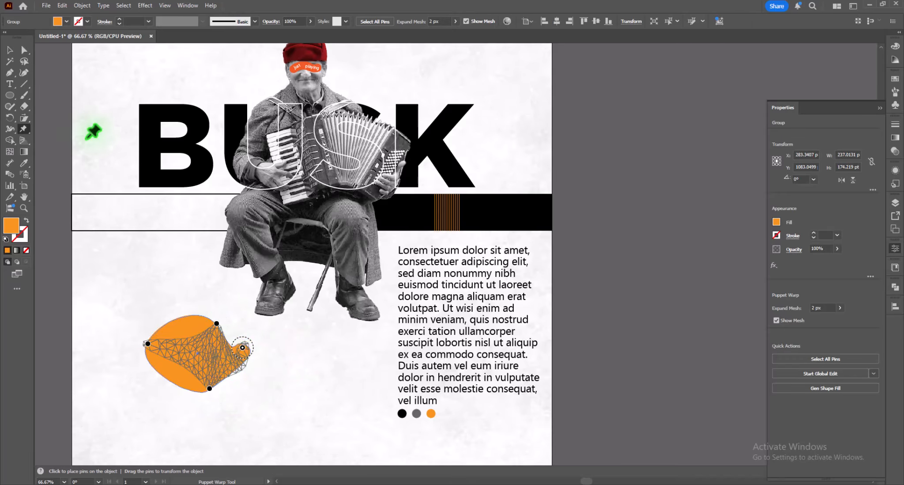
{"action": "left_click", "coordinate": [15, 45]}
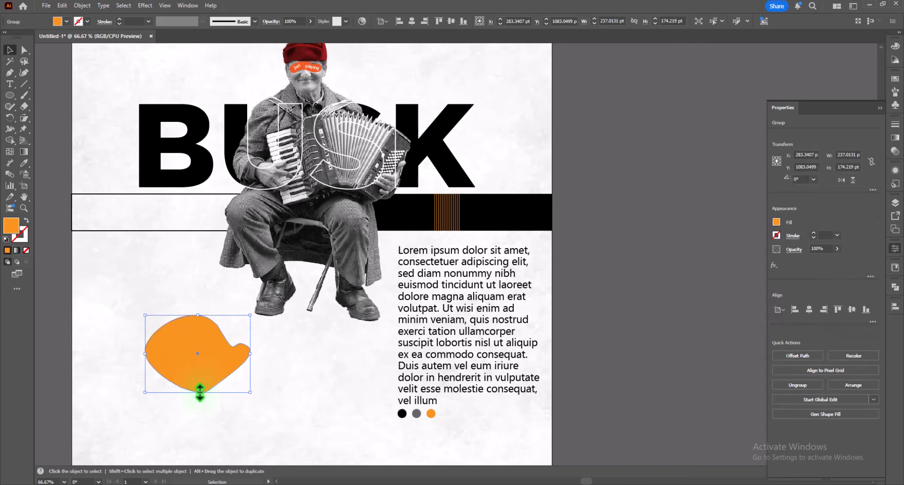
Step: Place the orange blob under the player's right-hand shoe and chair leg, sized about 310 × 79 pt, and send it behind the figure
{"action": "left_click_drag", "start_coordinate": [201, 388], "coordinate": [378, 321]}
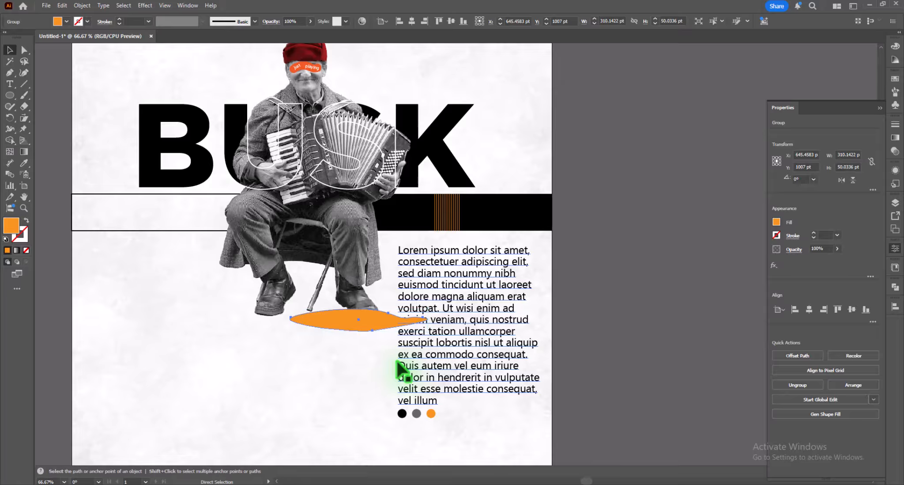
{"action": "key", "text": "ctrl+bracketleft"}
{"action": "right_click", "coordinate": [363, 326]}
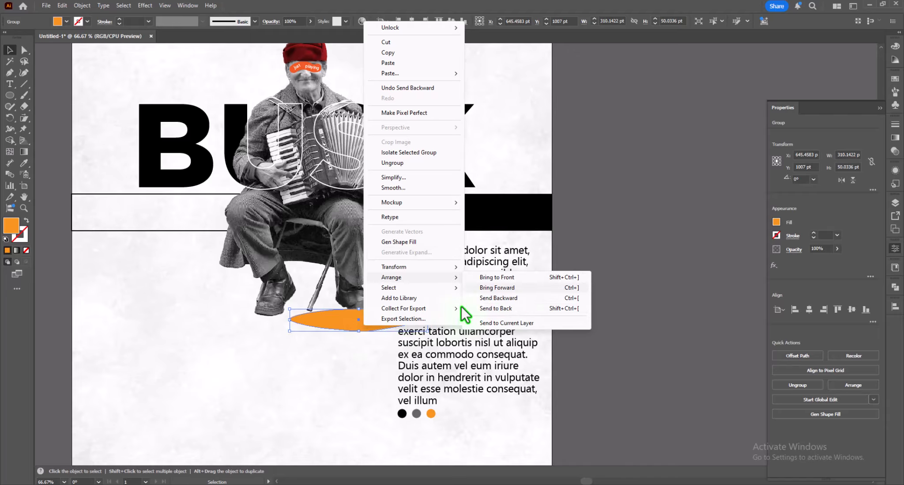
{"action": "left_click", "coordinate": [517, 293]}
{"action": "key", "text": "a"}
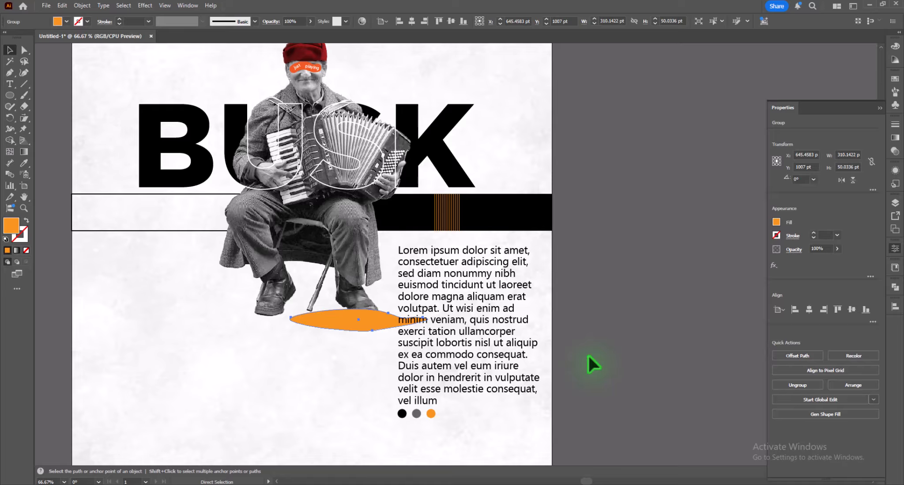
{"action": "key", "text": "ctrl+bracketleft"}
{"action": "key", "text": "v"}
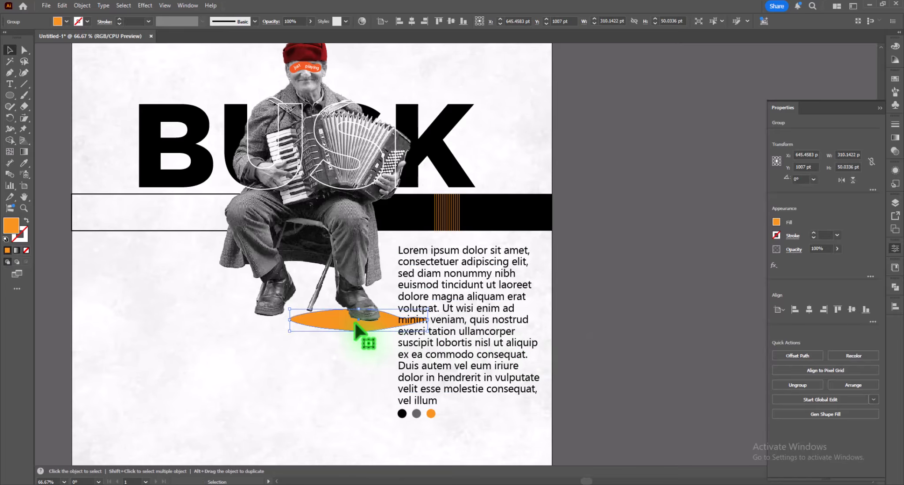
{"action": "left_click_drag", "start_coordinate": [353, 319], "coordinate": [351, 296]}
{"action": "left_click", "coordinate": [355, 389]}
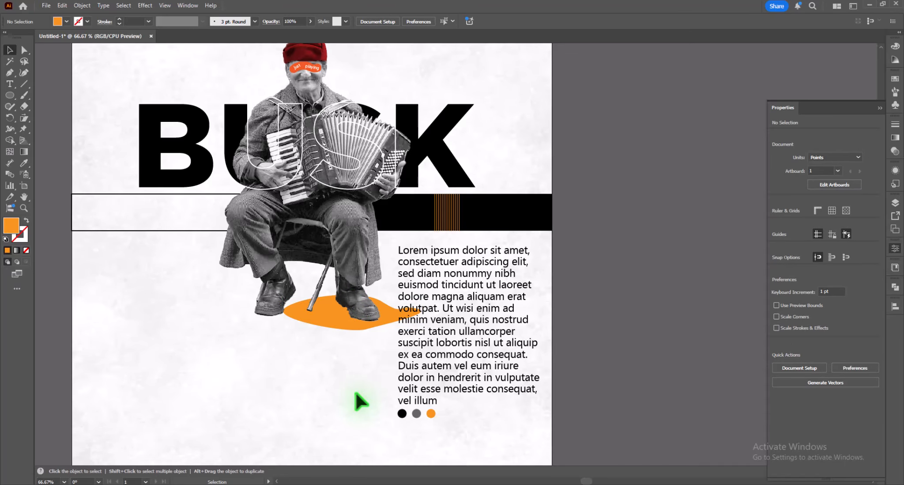
Step: Draw a small flat ellipse about 56 × 10.8 pt below the orange blob and fill it black
{"action": "scroll", "coordinate": [354, 390], "scroll_direction": "up", "scroll_amount": 3}
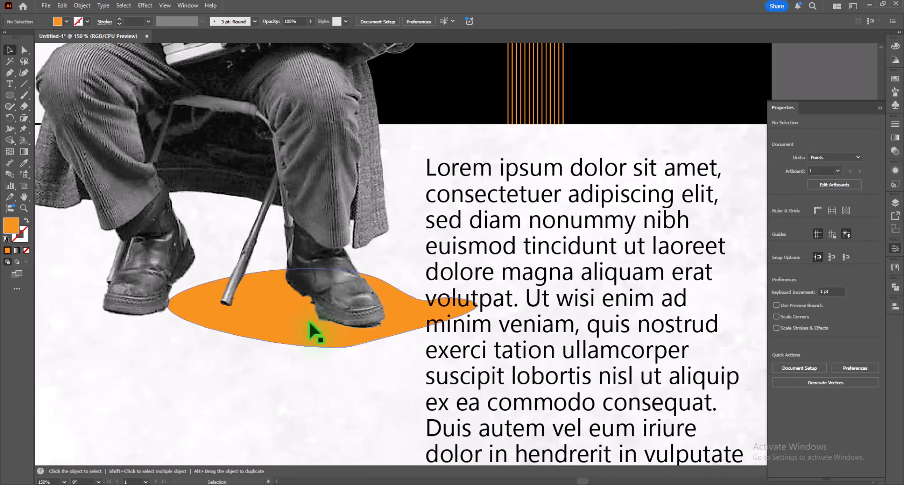
{"action": "left_click", "coordinate": [309, 321]}
{"action": "left_click", "coordinate": [23, 95]}
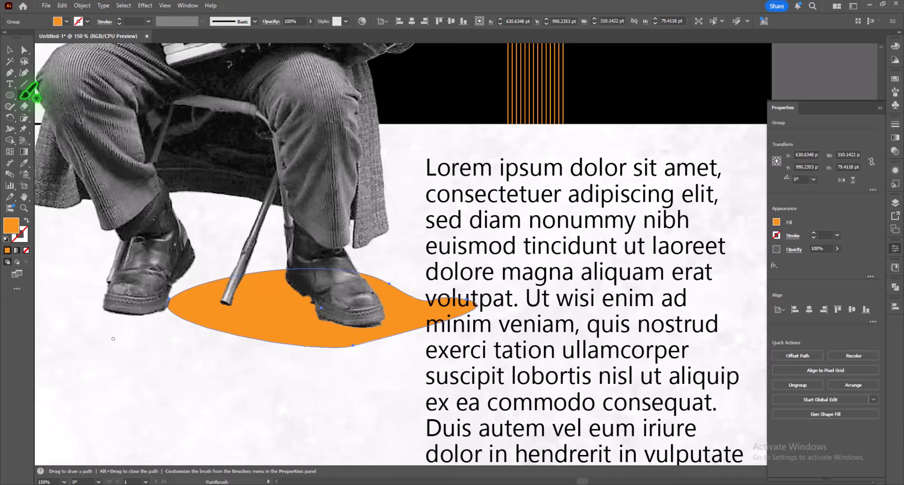
{"action": "left_click", "coordinate": [10, 95]}
{"action": "left_click_drag", "start_coordinate": [206, 362], "coordinate": [263, 372]}
{"action": "left_click", "coordinate": [59, 22]}
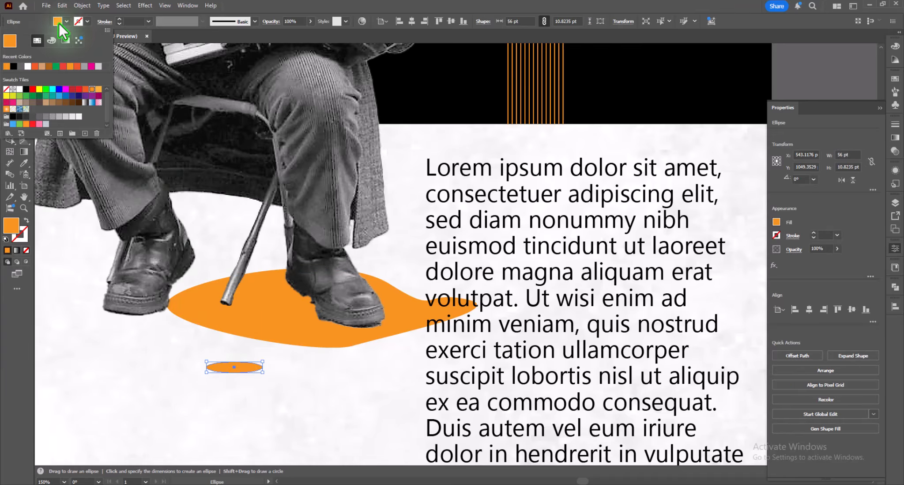
{"action": "left_click", "coordinate": [7, 66]}
Step: Apply a Gaussian Blur with a radius of about 8.8 pixels to the black ellipse
{"action": "left_click", "coordinate": [147, 7]}
{"action": "left_click", "coordinate": [148, 7]}
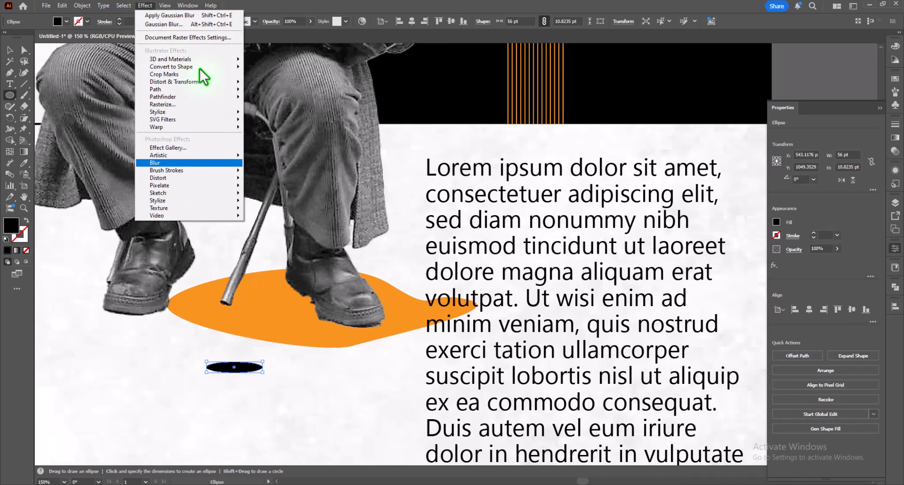
{"action": "mouse_move", "coordinate": [234, 162]}
{"action": "left_click", "coordinate": [279, 164]}
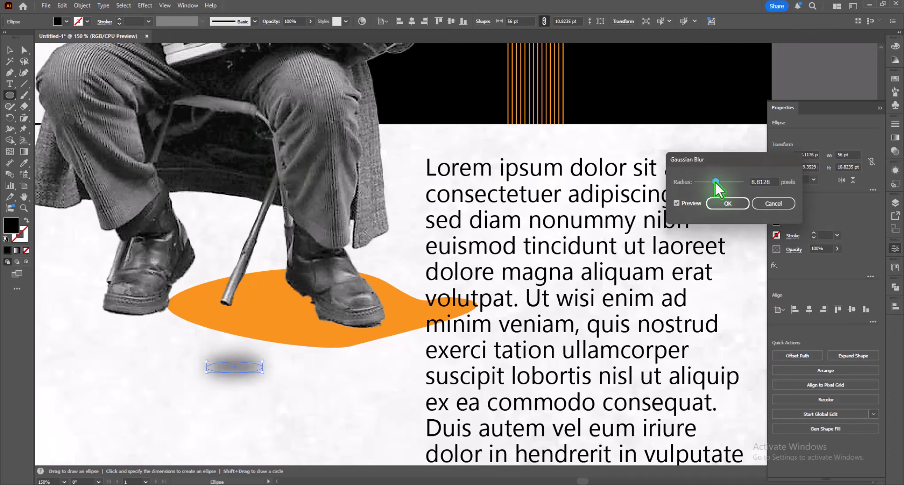
{"action": "left_click_drag", "start_coordinate": [714, 182], "coordinate": [715, 182]}
{"action": "left_click", "coordinate": [728, 203]}
Step: Place the blurred shadow at the tip of the chair leg and send it behind the figure but above the orange blob
{"action": "left_click", "coordinate": [10, 50]}
{"action": "left_click_drag", "start_coordinate": [240, 367], "coordinate": [230, 305]}
{"action": "key", "text": "a"}
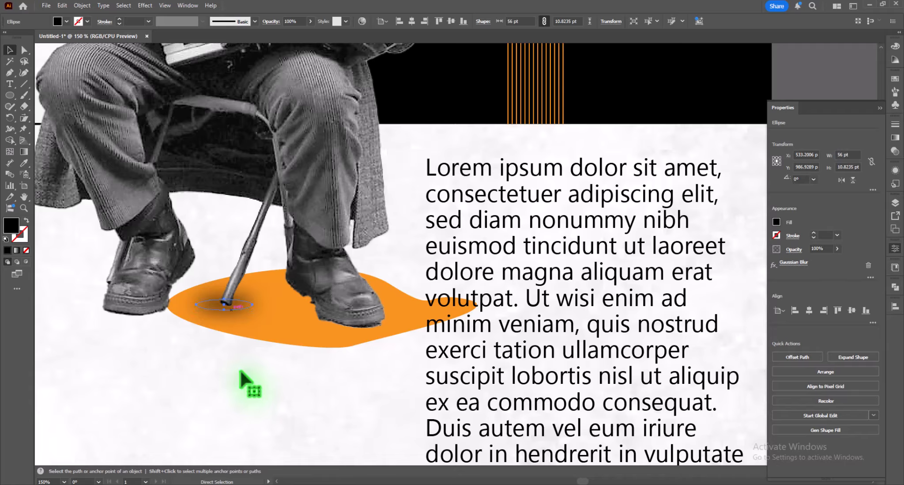
{"action": "key", "text": "v"}
{"action": "right_click", "coordinate": [230, 309]}
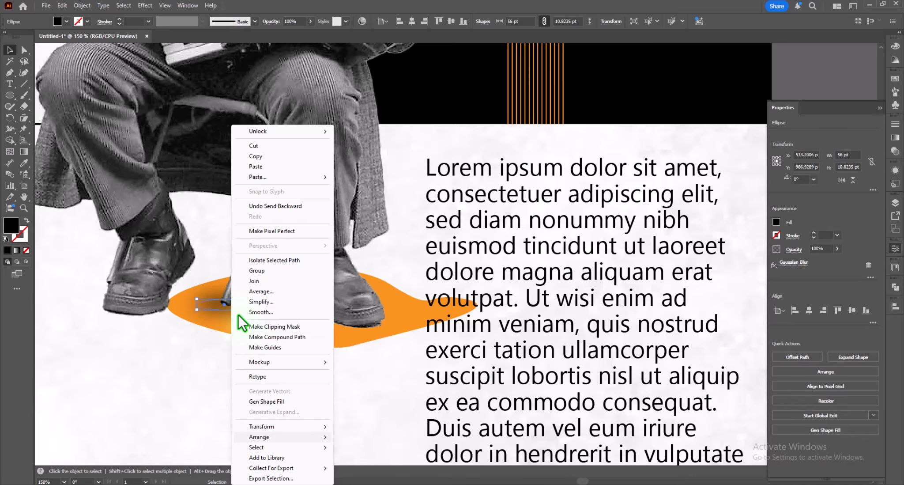
{"action": "mouse_move", "coordinate": [282, 437]}
{"action": "left_click", "coordinate": [379, 455]}
{"action": "key", "text": "a"}
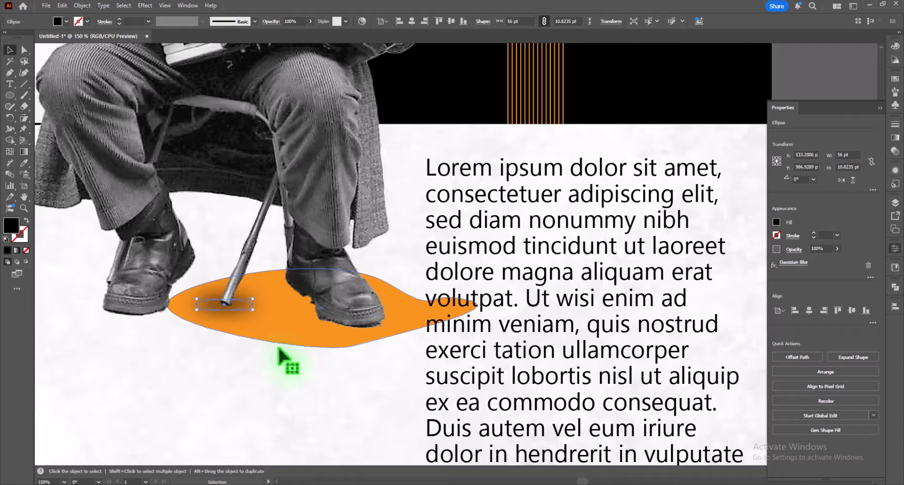
{"action": "key", "text": "v"}
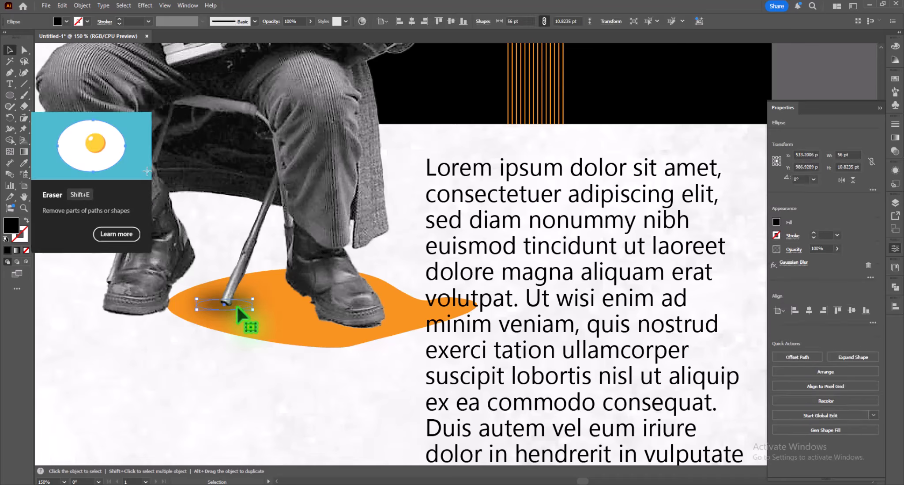
Step: Duplicate the shadow beneath the shoe on the orange blob, enlarged to about 162 × 45 pt and tilted along the sole, at 46% opacity
{"action": "left_click_drag", "start_coordinate": [235, 302], "coordinate": [420, 320]}
{"action": "left_click_drag", "start_coordinate": [291, 295], "coordinate": [343, 281]}
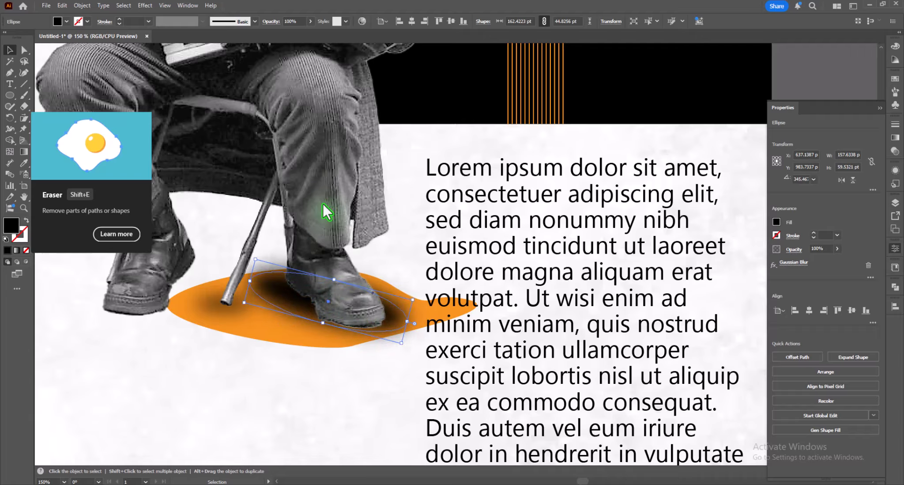
{"action": "left_click", "coordinate": [276, 21]}
{"action": "left_click", "coordinate": [309, 21]}
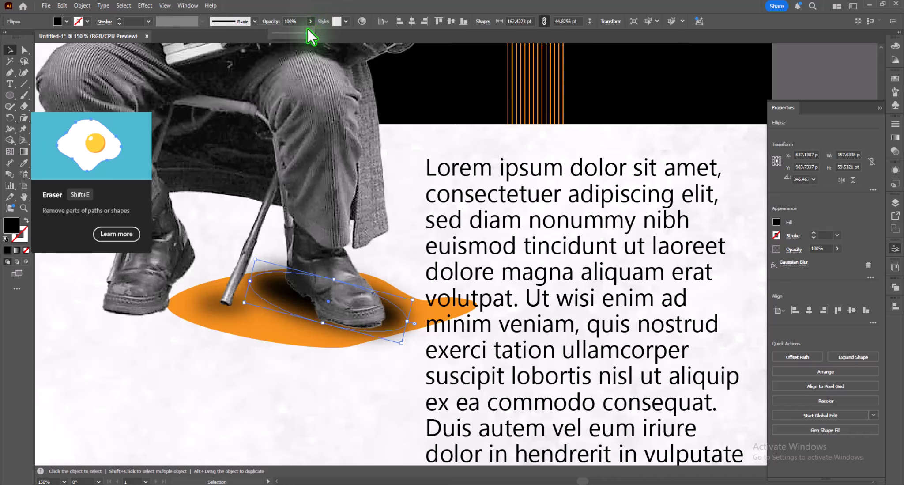
{"action": "left_click_drag", "start_coordinate": [284, 34], "coordinate": [289, 34]}
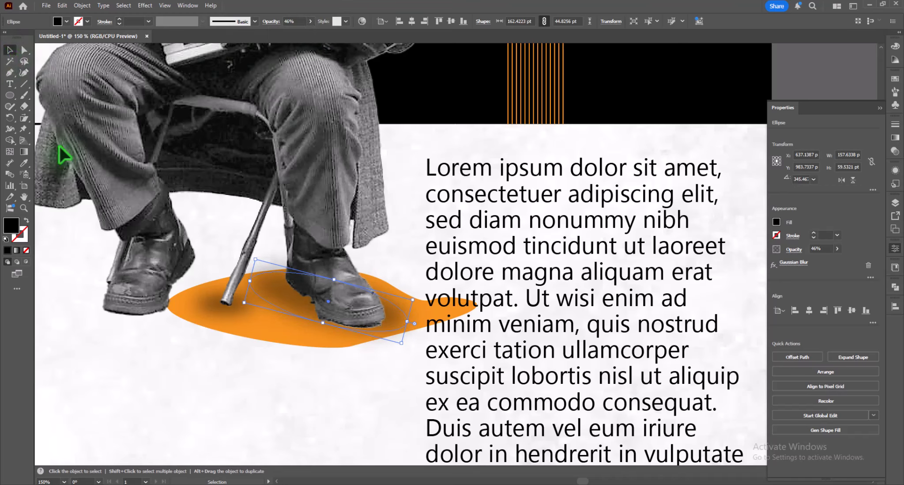
Step: Duplicate the shoe shadow beneath the other shoe, rotated to follow it at about 162 × 54 pt, and set its opacity to 29%
{"action": "left_click", "coordinate": [166, 349]}
{"action": "left_click_drag", "start_coordinate": [292, 295], "coordinate": [132, 299]}
{"action": "left_click_drag", "start_coordinate": [248, 296], "coordinate": [162, 285]}
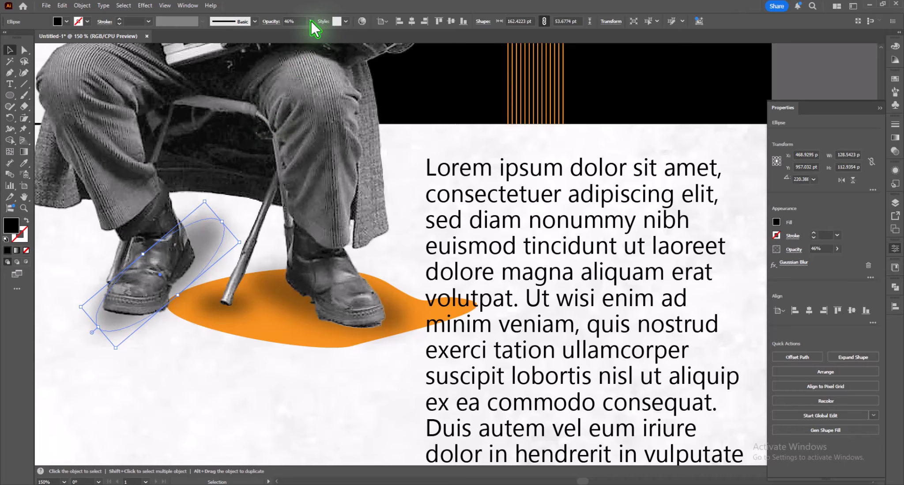
{"action": "left_click_drag", "start_coordinate": [282, 33], "coordinate": [276, 62]}
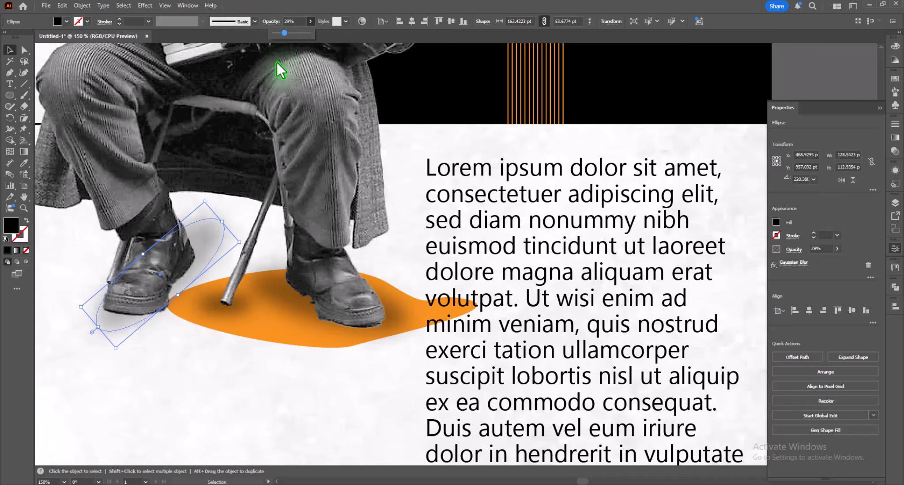
{"action": "left_click", "coordinate": [197, 363]}
Step: Draw an orange circle about 491 pt in diameter over the player's upper body and the BUSK title
{"action": "key", "text": "ctrl+0"}
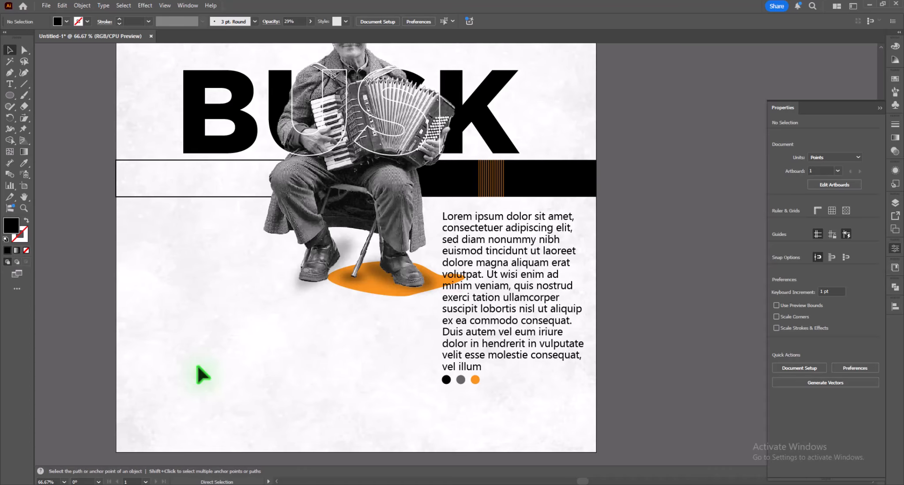
{"action": "key", "text": "ctrl+minus"}
{"action": "key", "text": "ctrl+minus"}
{"action": "scroll", "coordinate": [368, 358], "scroll_direction": "up", "scroll_amount": 3}
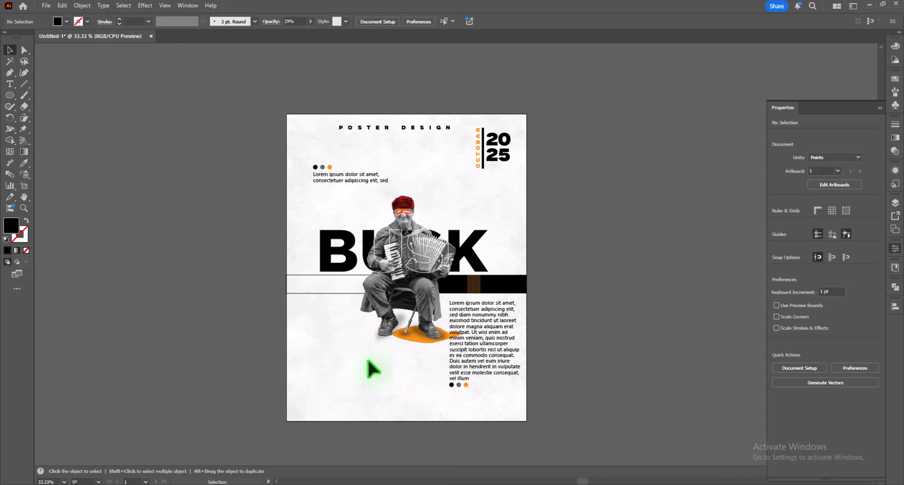
{"action": "left_click", "coordinate": [10, 95]}
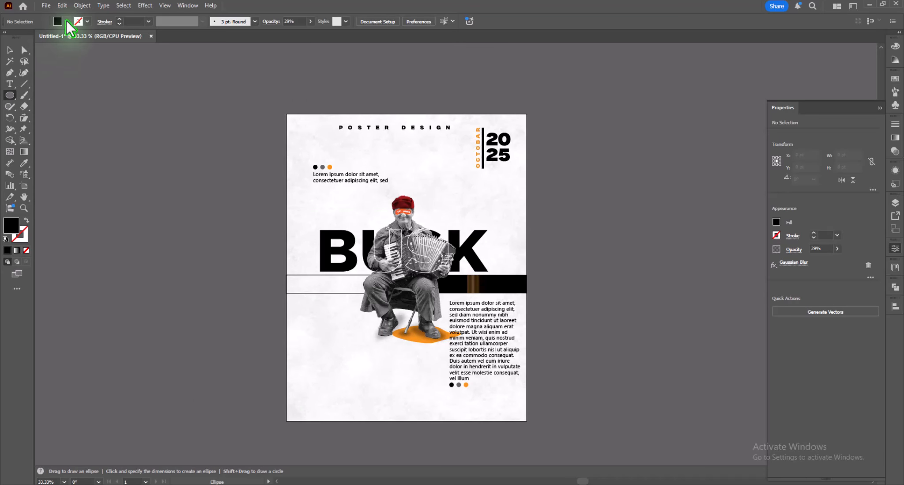
{"action": "left_click", "coordinate": [66, 22]}
{"action": "left_click", "coordinate": [13, 66]}
{"action": "left_click", "coordinate": [66, 22]}
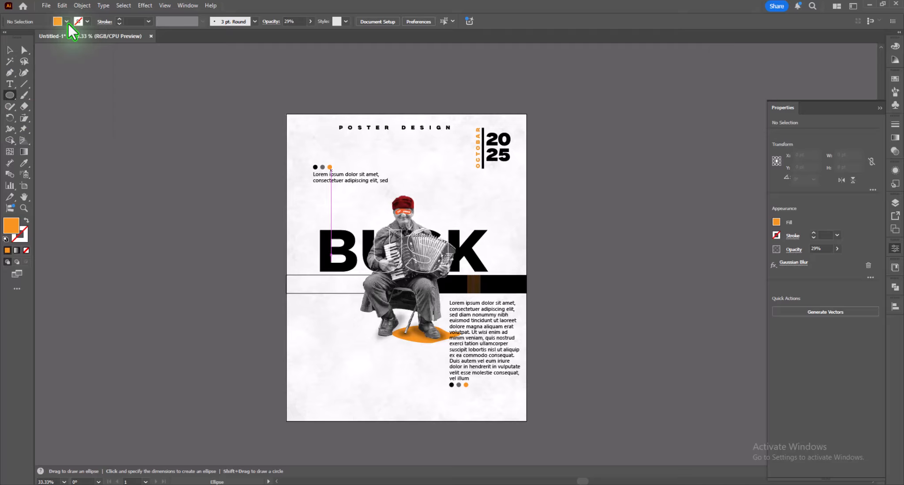
{"action": "left_click_drag", "start_coordinate": [406, 251], "coordinate": [462, 305]}
Step: Send the orange circle behind the accordion player and the BUSK lettering, keeping it above the poster background
{"action": "left_click", "coordinate": [10, 49]}
{"action": "right_click", "coordinate": [408, 232]}
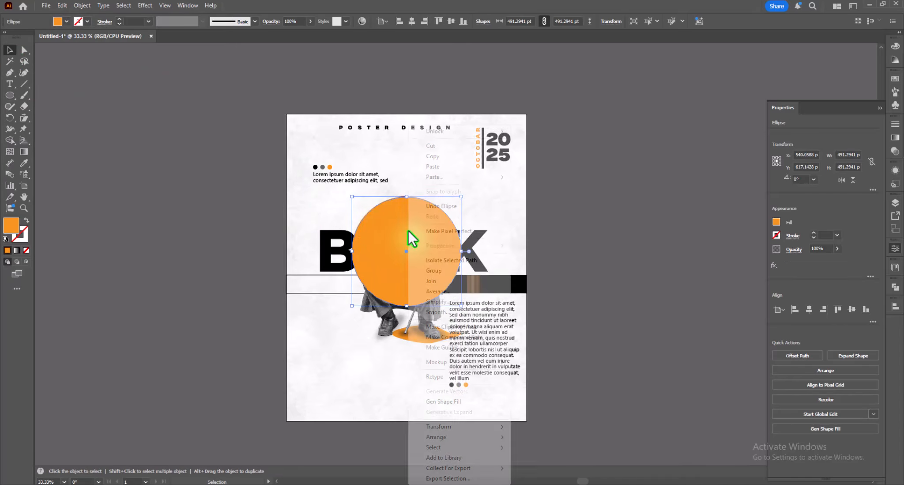
{"action": "mouse_move", "coordinate": [484, 437]}
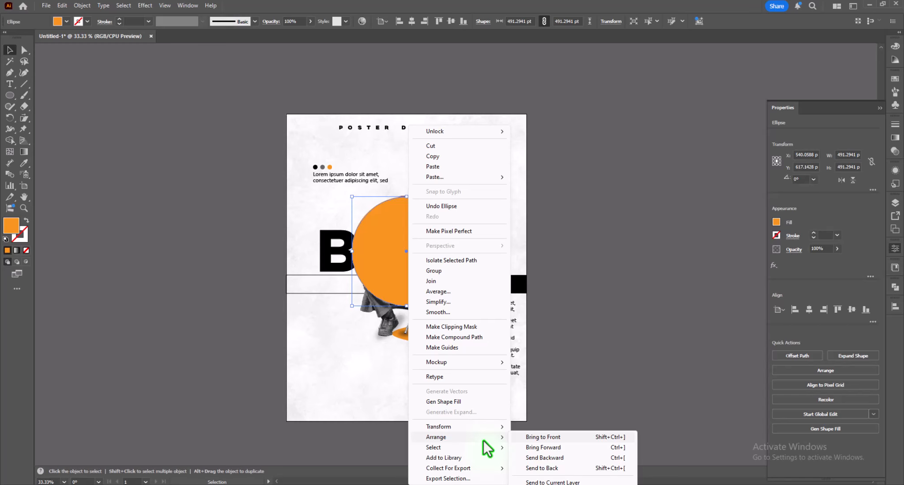
{"action": "left_click", "coordinate": [557, 471]}
{"action": "key", "text": "a"}
{"action": "key", "text": "v"}
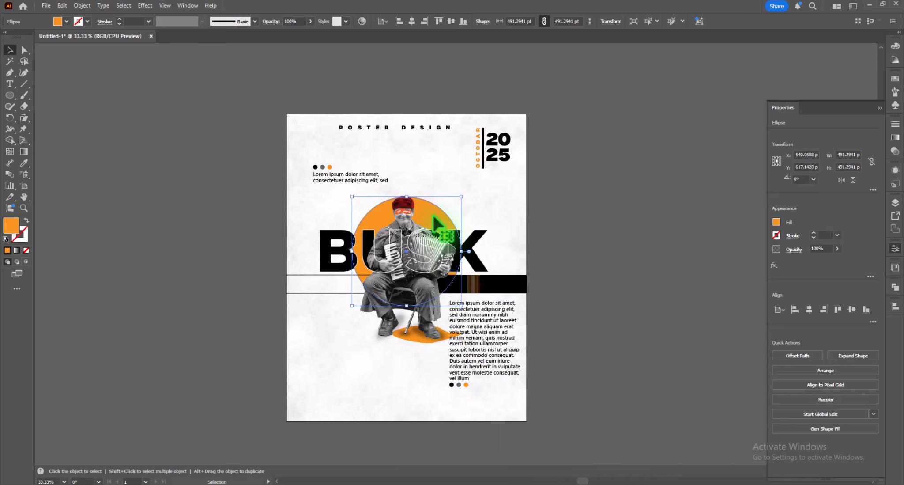
Step: Shift the orange circle upward and create an enlarged copy around it, about 557 pt in diameter, with an orange 1 pt outline and no fill
{"action": "left_click_drag", "start_coordinate": [438, 223], "coordinate": [431, 205]}
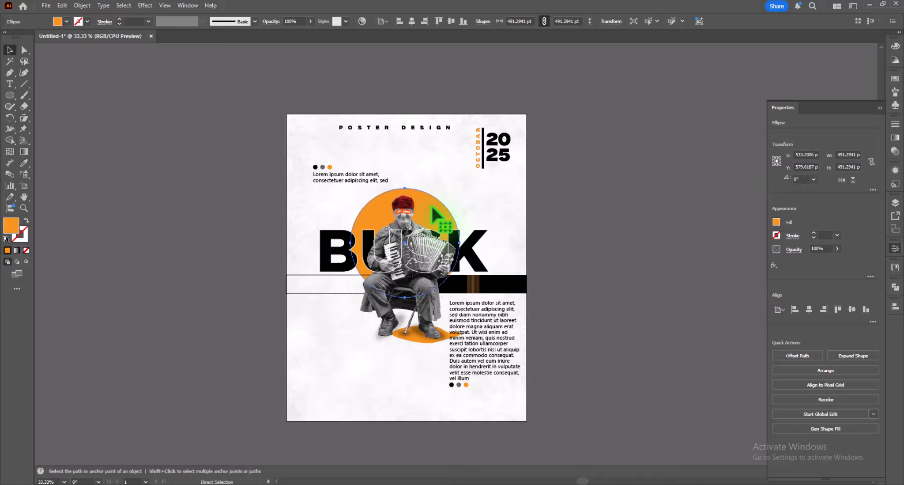
{"action": "left_click_drag", "start_coordinate": [412, 190], "coordinate": [372, 176]}
{"action": "left_click", "coordinate": [26, 220]}
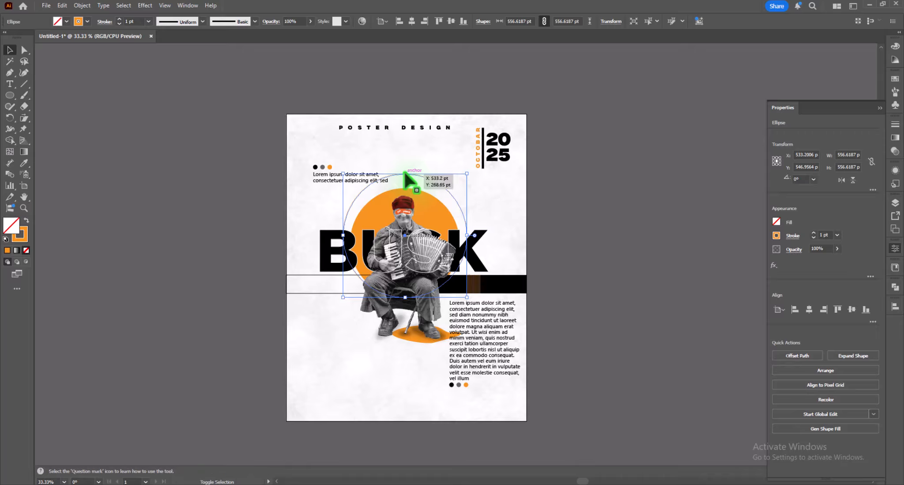
Step: Duplicate the orange outline ring in front and enlarge the copy to about 599 pt in diameter
{"action": "left_click_drag", "start_coordinate": [404, 172], "coordinate": [405, 165]}
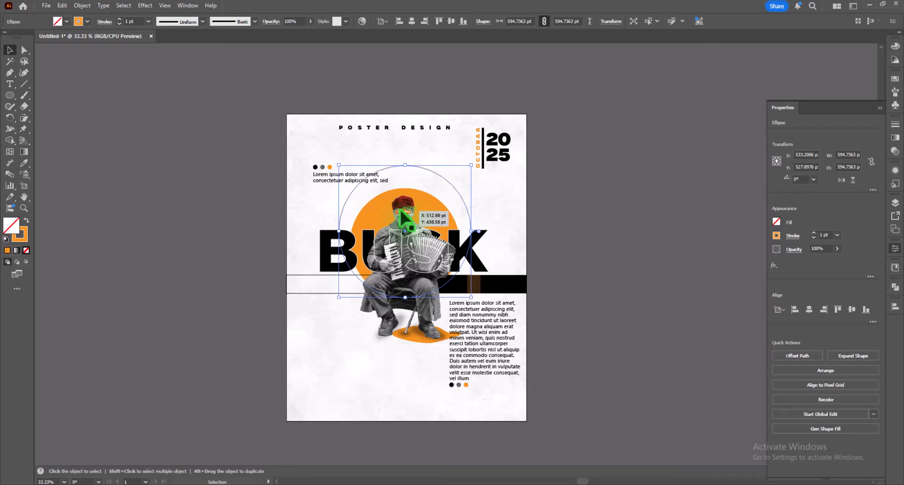
{"action": "key", "text": "ctrl+z"}
{"action": "key", "text": "ctrl+c"}
{"action": "key", "text": "ctrl+f"}
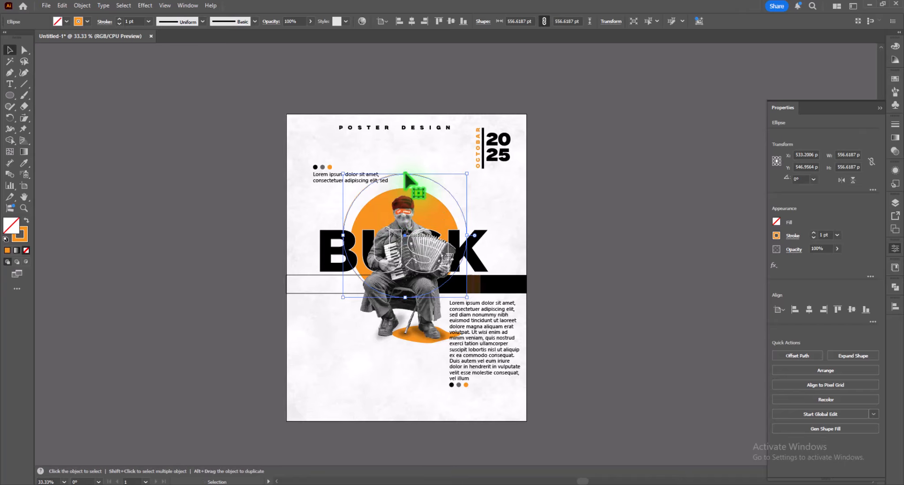
{"action": "left_click_drag", "start_coordinate": [405, 173], "coordinate": [405, 164]}
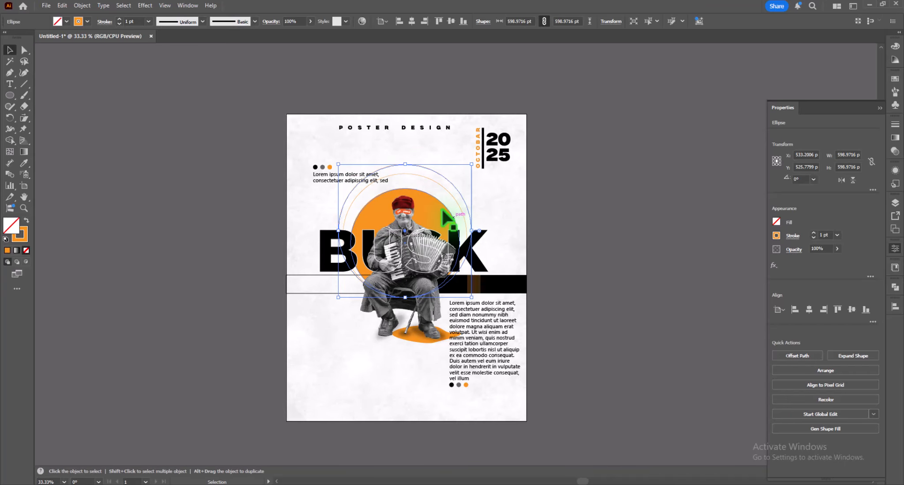
Step: Scale down the orange circle and both outline rings so they sit closer around the player's head and shoulders
{"action": "left_click", "coordinate": [458, 189], "text": "shift"}
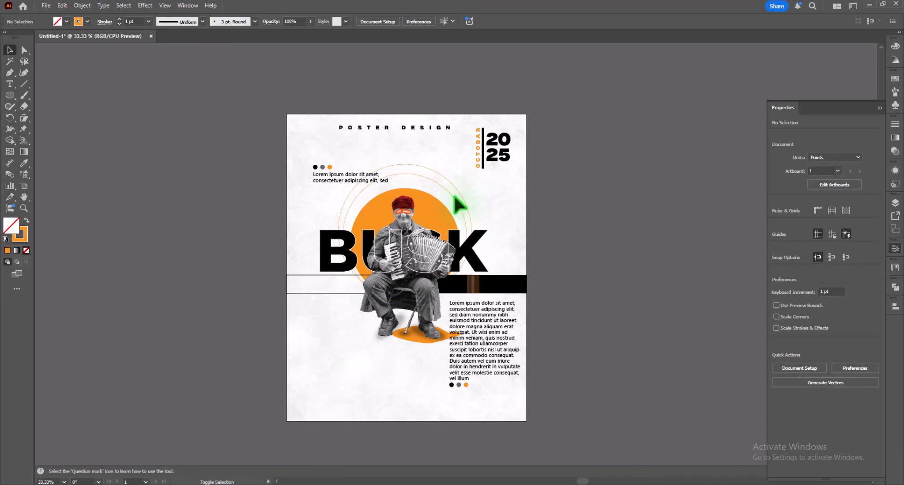
{"action": "left_click", "coordinate": [454, 197], "text": "shift"}
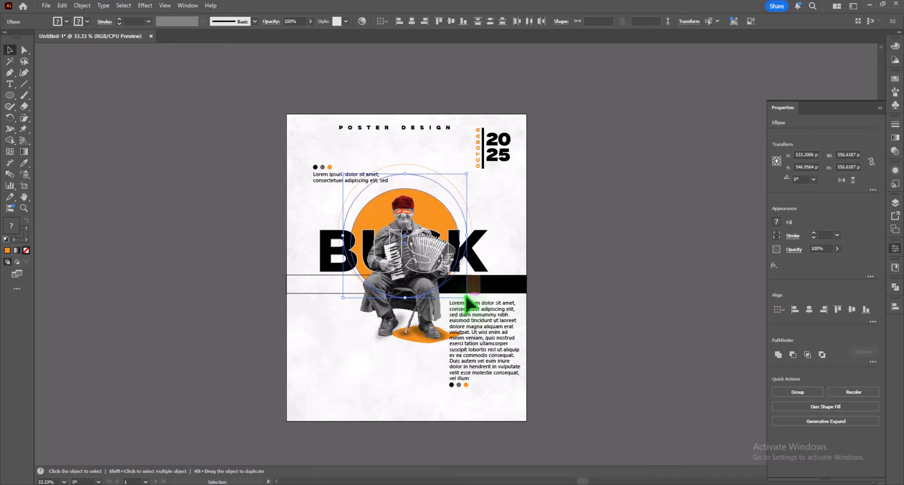
{"action": "left_click_drag", "start_coordinate": [468, 302], "coordinate": [459, 291]}
{"action": "left_click", "coordinate": [420, 181]}
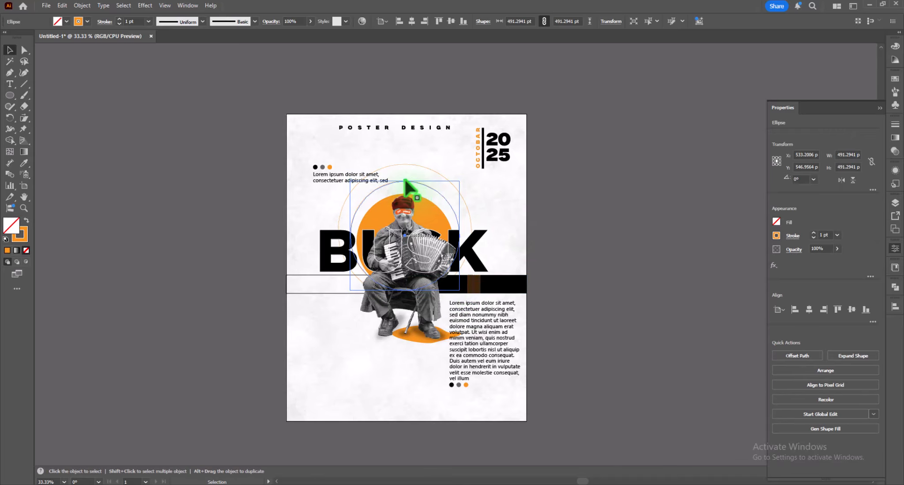
{"action": "left_click_drag", "start_coordinate": [405, 181], "coordinate": [406, 177]}
{"action": "left_click", "coordinate": [521, 206]}
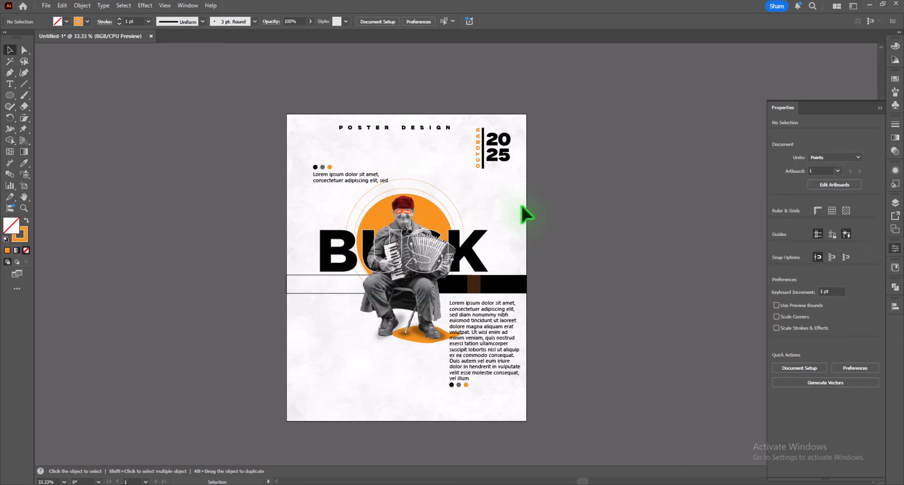
Step: Place three copies of the black dot and two copies of the orange dot at spots along the outline rings
{"action": "left_click", "coordinate": [315, 166]}
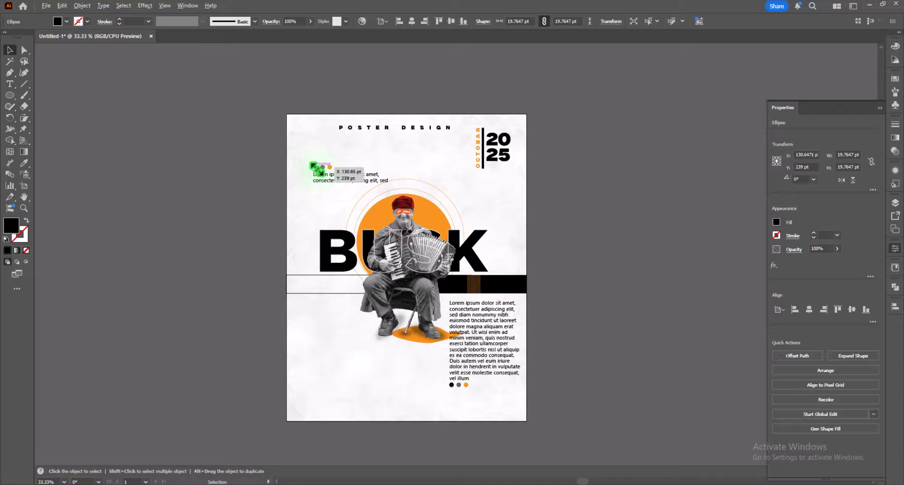
{"action": "left_click_drag", "start_coordinate": [312, 164], "coordinate": [441, 202]}
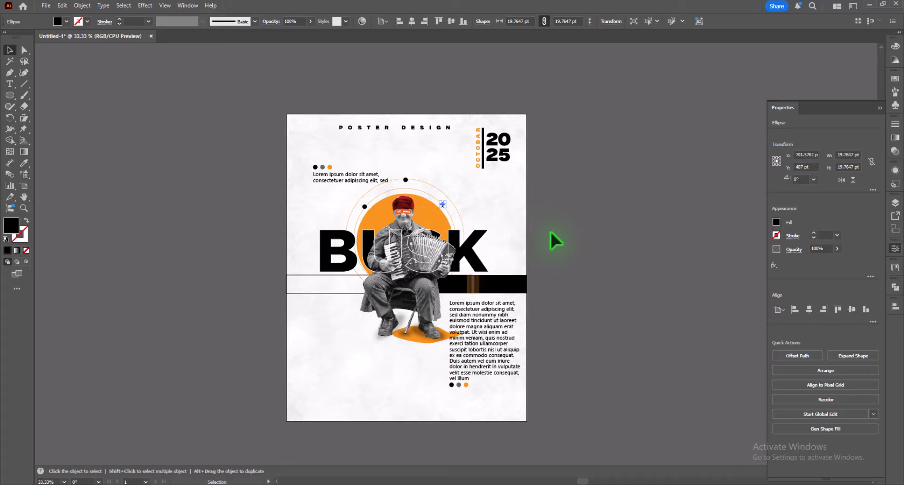
{"action": "left_click", "coordinate": [552, 233]}
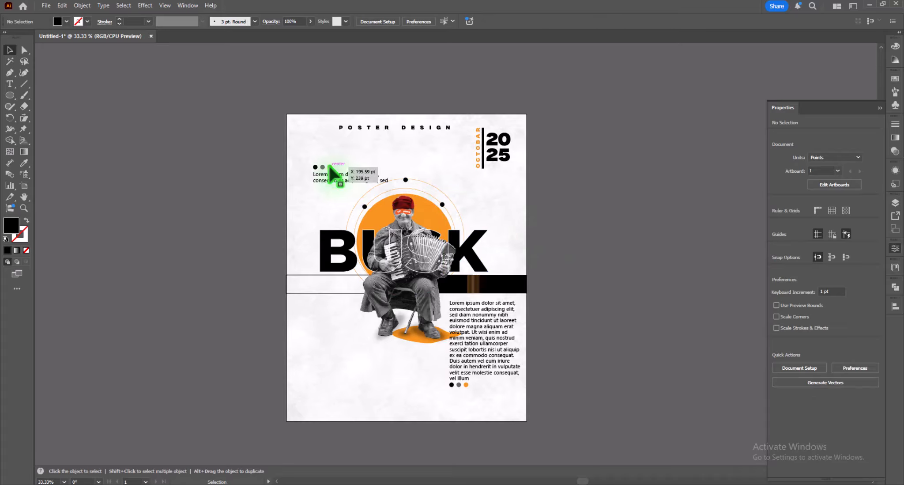
{"action": "left_click_drag", "start_coordinate": [329, 167], "coordinate": [461, 222]}
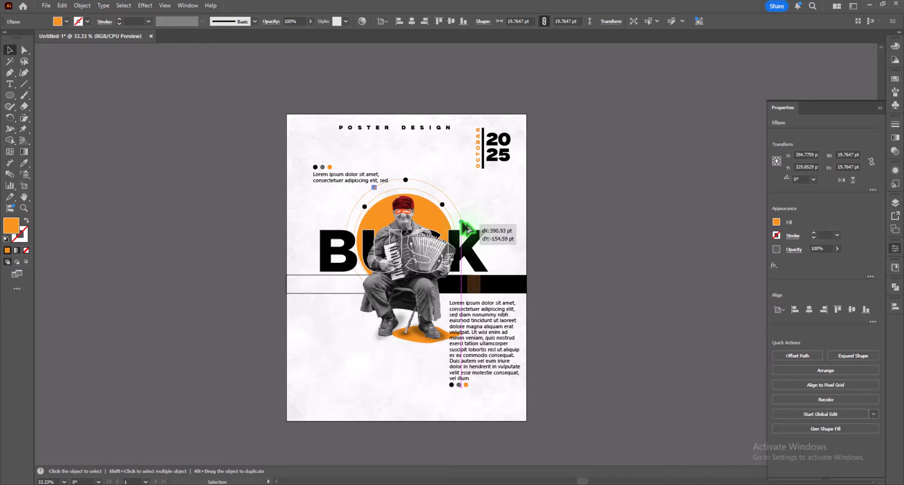
{"action": "left_click", "coordinate": [584, 260]}
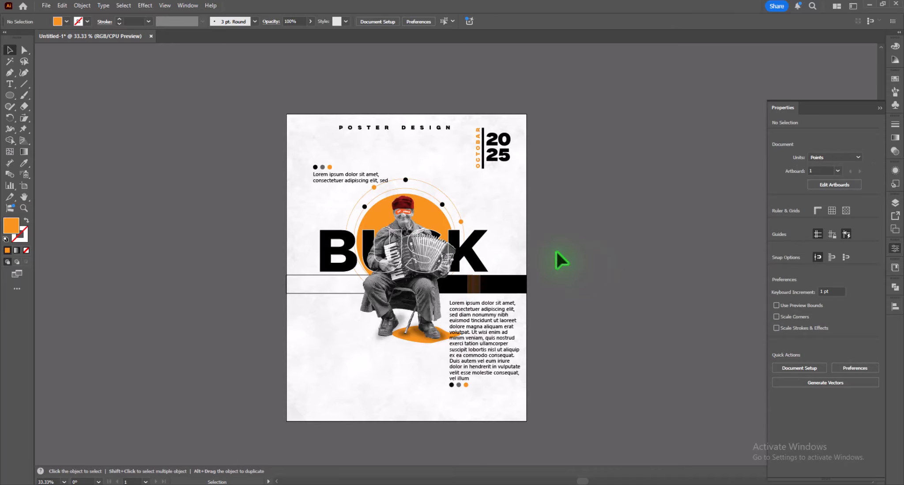
Step: Nudge the orange dot above the K of BUSK so it sits on the outer ring's line
{"action": "key", "text": "ctrl+equal"}
{"action": "key", "text": "ctrl+equal"}
{"action": "key", "text": "ctrl+equal"}
{"action": "key", "text": "ctrl+equal"}
{"action": "left_click_drag", "start_coordinate": [471, 107], "coordinate": [480, 107]}
{"action": "scroll", "coordinate": [555, 128], "scroll_direction": "up", "scroll_amount": 3}
{"action": "key", "text": "ctrl+minus"}
{"action": "key", "text": "ctrl+minus"}
{"action": "key", "text": "ctrl+minus"}
{"action": "key", "text": "ctrl+minus"}
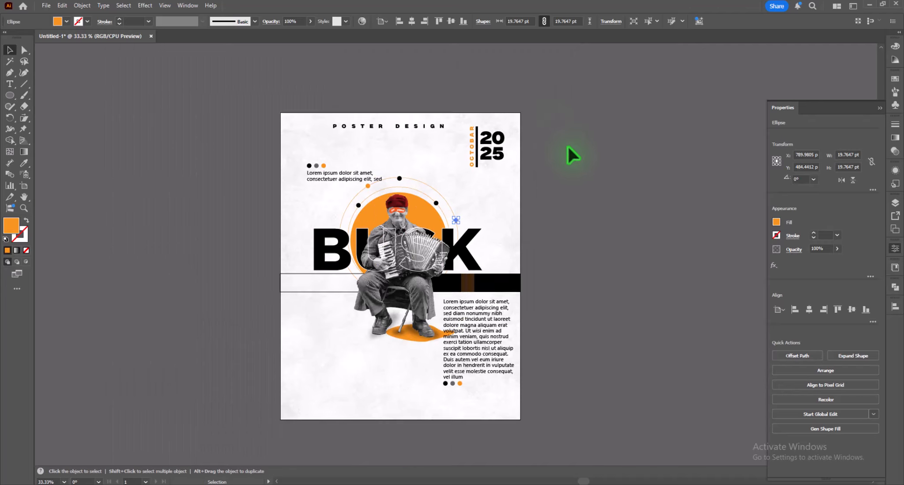
{"action": "scroll", "coordinate": [573, 159], "scroll_direction": "down", "scroll_amount": 2}
{"action": "left_click", "coordinate": [608, 204]}
{"action": "scroll", "coordinate": [661, 249], "scroll_direction": "down", "scroll_amount": 2}
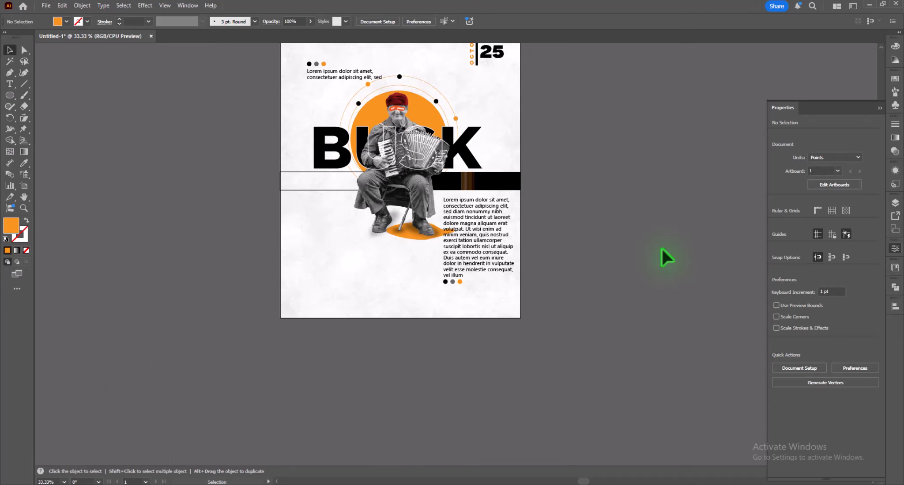
{"action": "scroll", "coordinate": [662, 248], "scroll_direction": "up", "scroll_amount": 2}
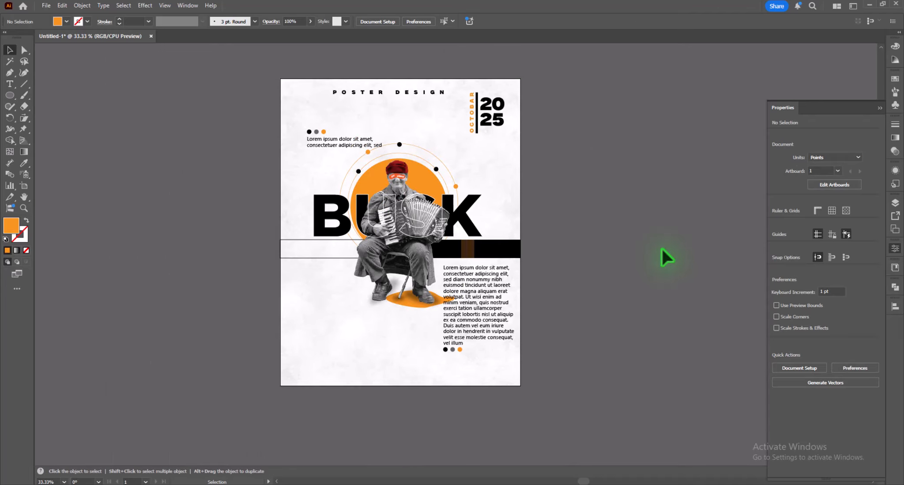
{"action": "scroll", "coordinate": [662, 248], "scroll_direction": "up", "scroll_amount": 1}
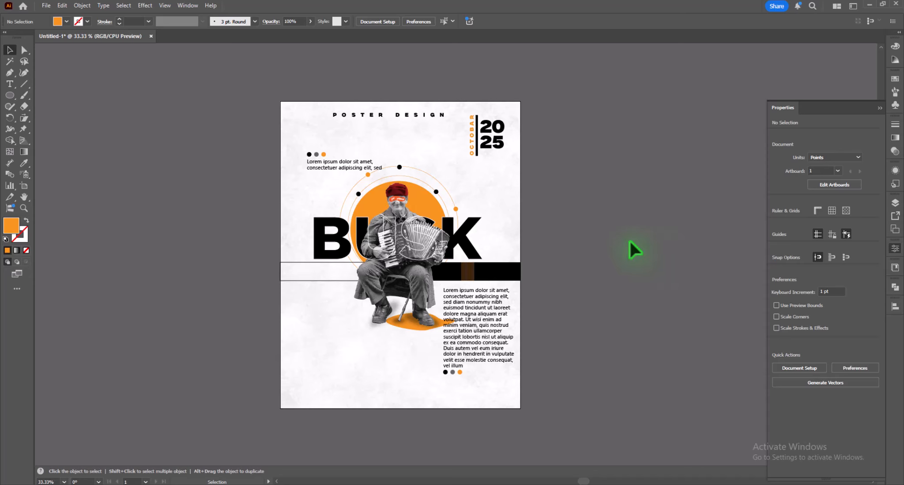
Step: Switch to the Desktop folder in File Explorer and open TEXT.ai
{"action": "left_click", "coordinate": [420, 476]}
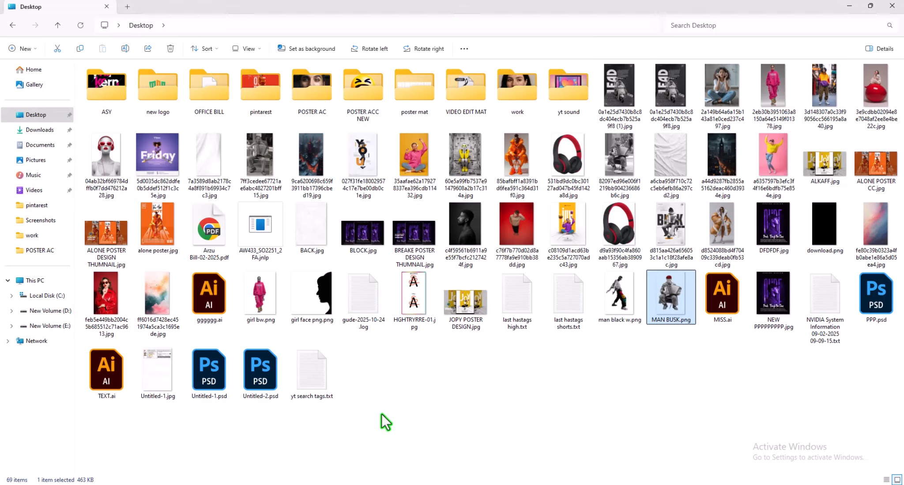
{"action": "left_click", "coordinate": [385, 244]}
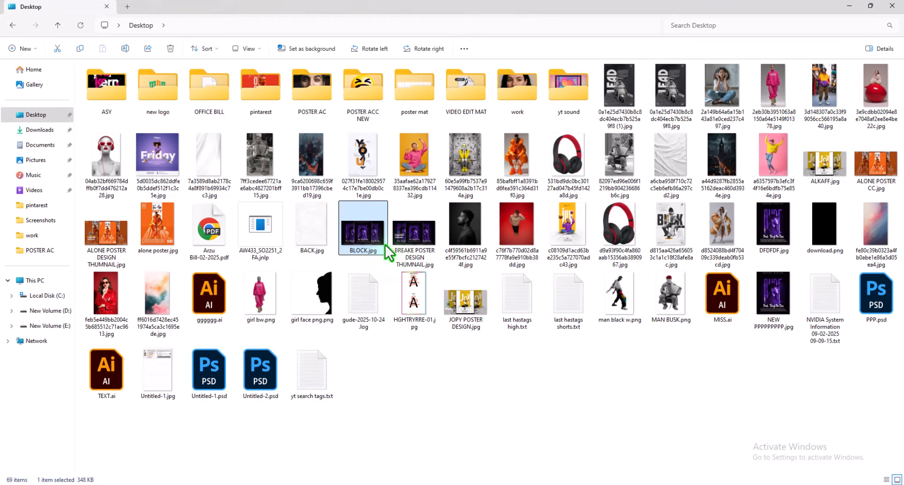
{"action": "key", "text": "t"}
{"action": "key", "text": "Return"}
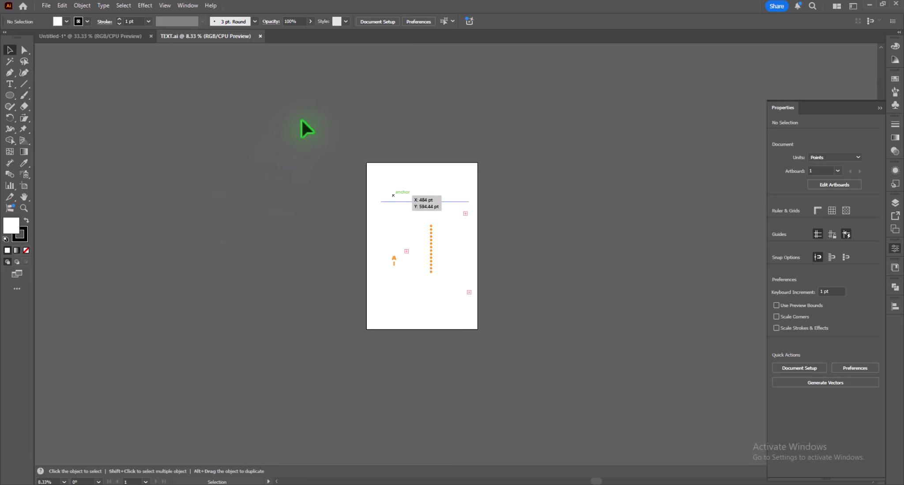
Step: Bring all text layouts from TEXT.ai into the poster document beside the artboard, scaled down to about 985 × 1051 pt, and ungroup them
{"action": "left_click_drag", "start_coordinate": [301, 120], "coordinate": [484, 330]}
{"action": "left_click_drag", "start_coordinate": [405, 189], "coordinate": [132, 148]}
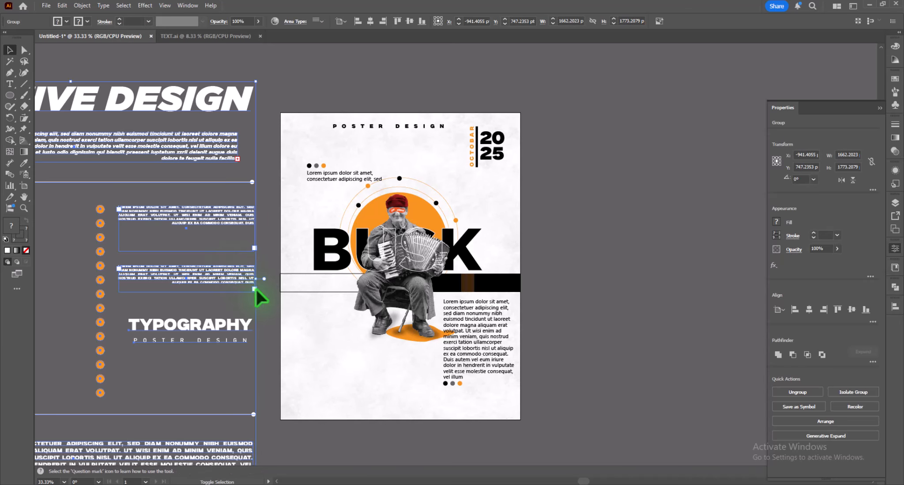
{"action": "left_click_drag", "start_coordinate": [255, 289], "coordinate": [208, 143]}
{"action": "right_click", "coordinate": [208, 145]}
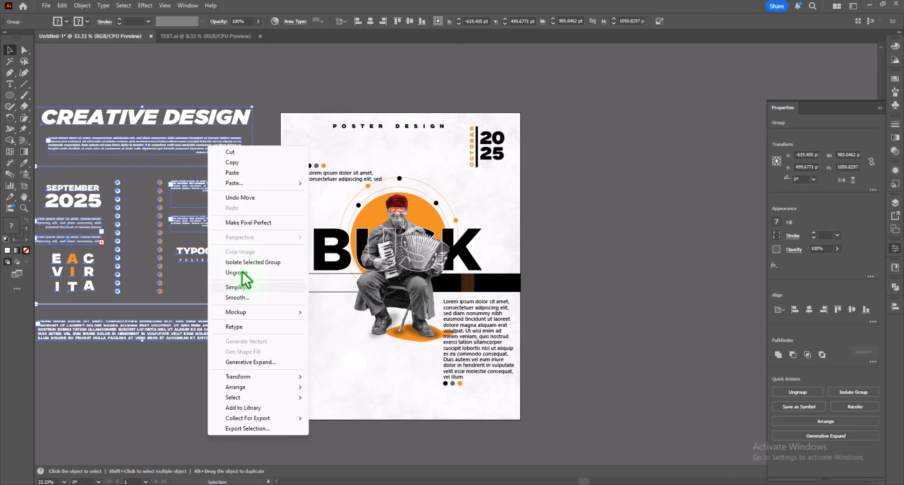
{"action": "left_click", "coordinate": [201, 373]}
Step: Move the TYPOGRAPHY and POSTER DESIGN text to the poster's lower-left corner and fill it with black
{"action": "left_click_drag", "start_coordinate": [244, 263], "coordinate": [351, 397]}
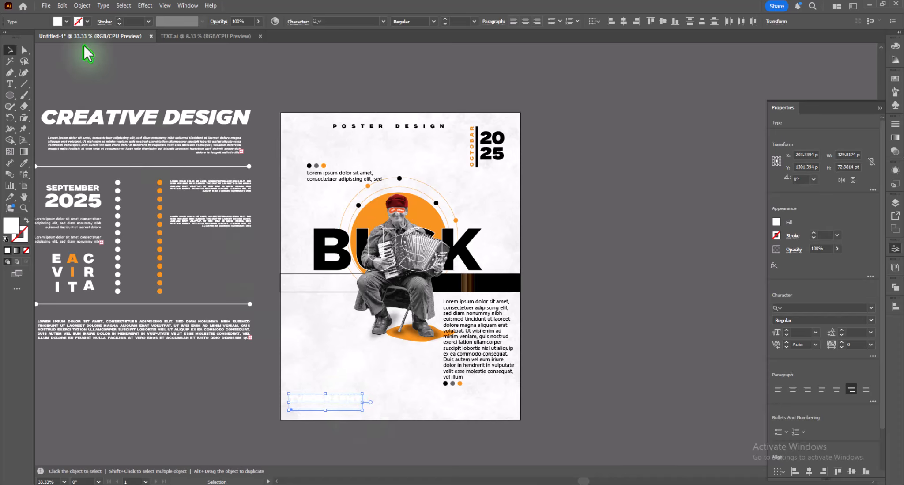
{"action": "left_click", "coordinate": [57, 22]}
{"action": "left_click", "coordinate": [6, 66]}
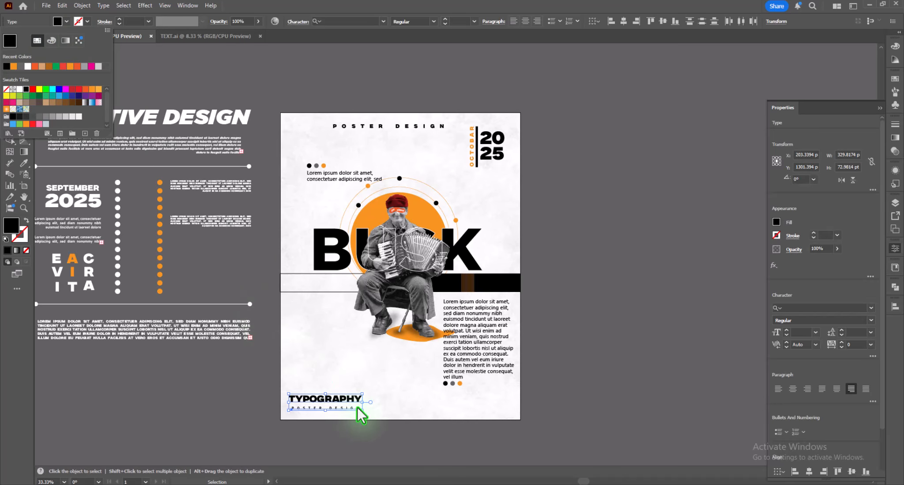
{"action": "left_click", "coordinate": [361, 439]}
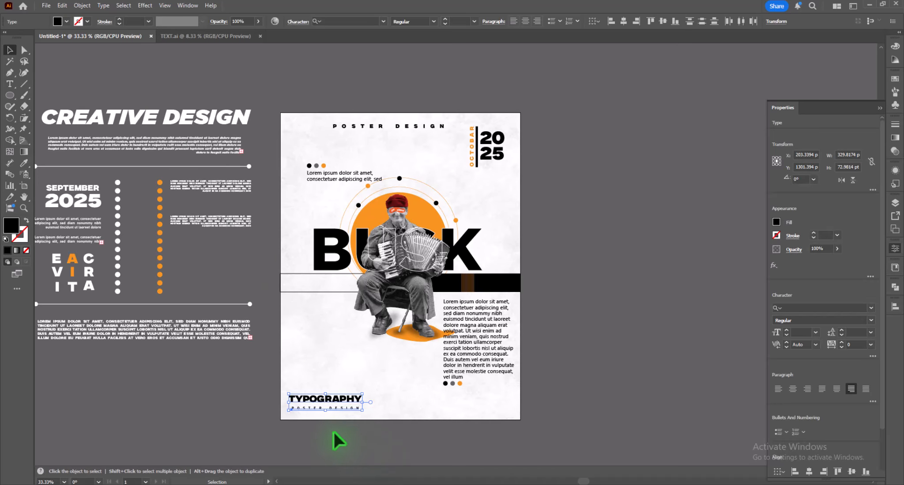
Step: Scale down the TYPOGRAPHY and POSTER DESIGN lines slightly within the poster's lower-left corner
{"action": "left_click", "coordinate": [347, 408], "text": "shift"}
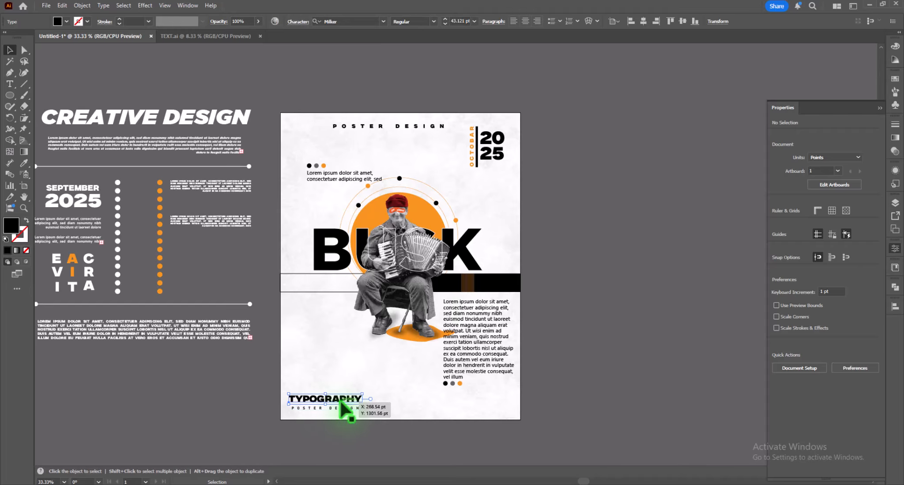
{"action": "left_click", "coordinate": [347, 407], "text": "shift"}
{"action": "left_click_drag", "start_coordinate": [361, 408], "coordinate": [357, 411]}
{"action": "left_click", "coordinate": [506, 443]}
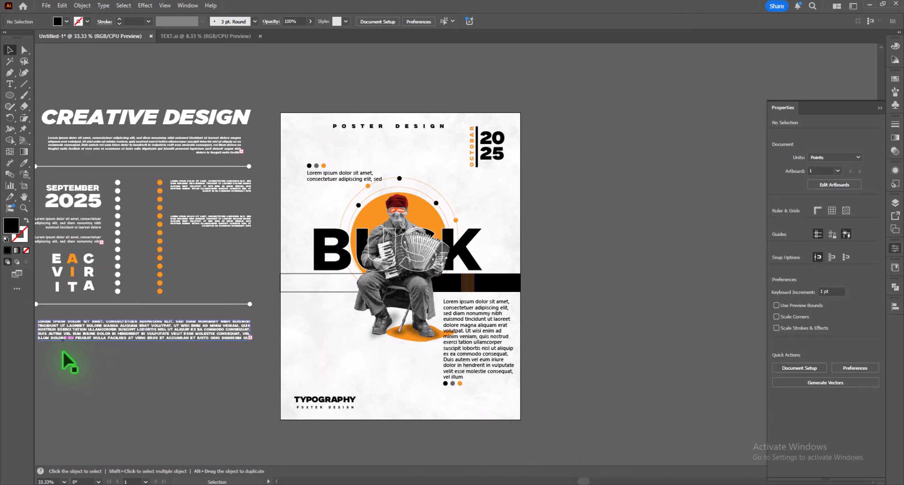
Step: Delete the leftover imported text layouts beside the artboard
{"action": "scroll", "coordinate": [63, 351], "scroll_direction": "up", "scroll_amount": 2}
{"action": "left_click_drag", "start_coordinate": [88, 297], "coordinate": [199, 271]}
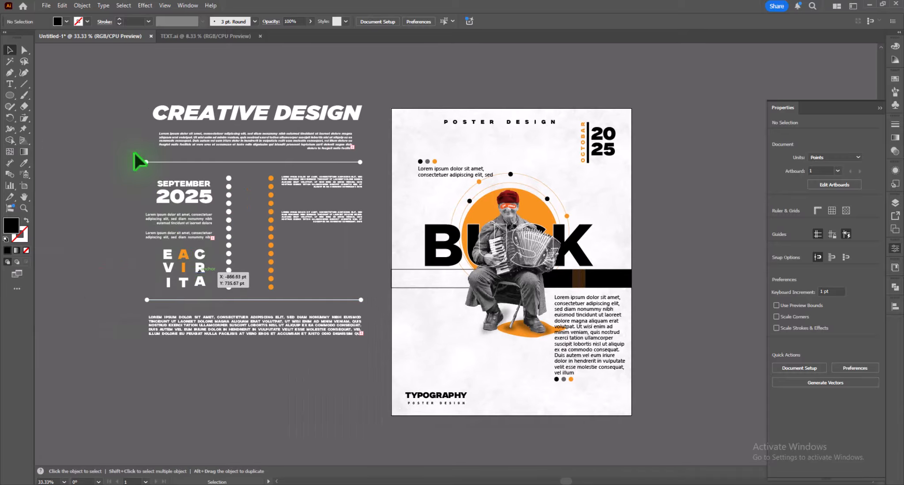
{"action": "key", "text": "ctrl+a"}
{"action": "key", "text": "Delete"}
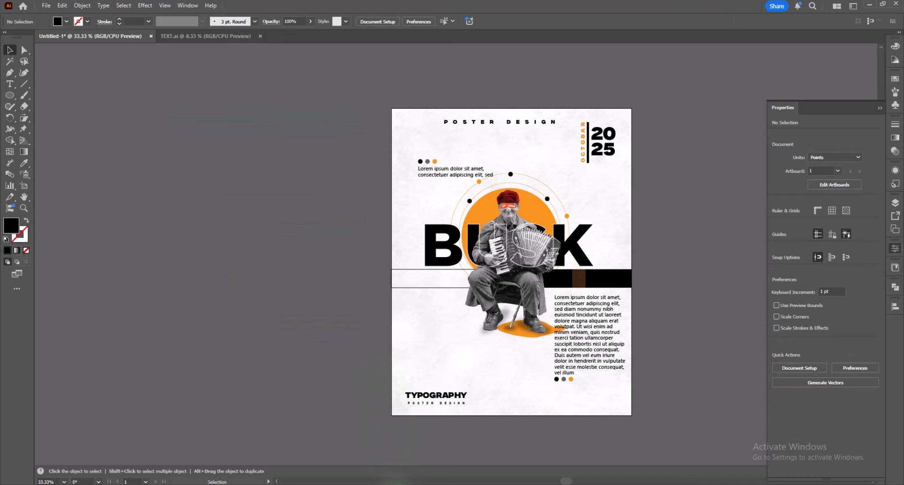
Step: Place BARCODE.png from the POSTER AC folder on the Desktop into the poster document
{"action": "left_click", "coordinate": [389, 484]}
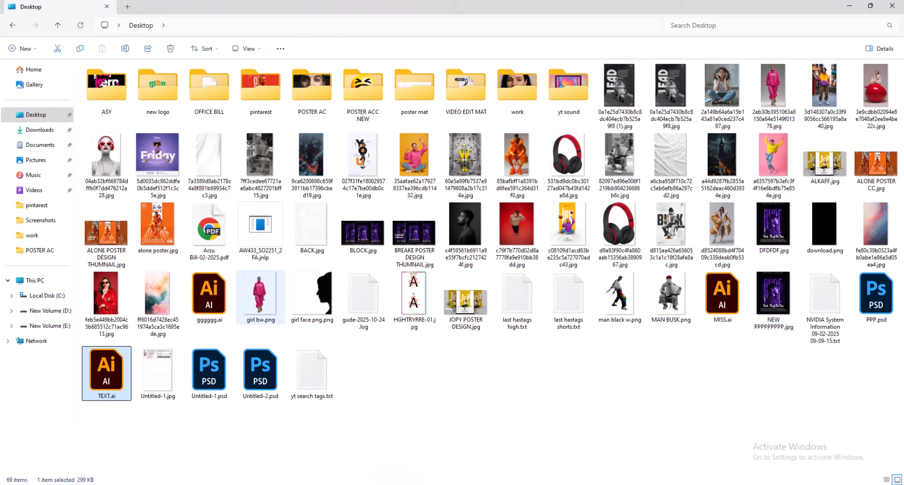
{"action": "double_click", "coordinate": [368, 105]}
{"action": "left_click", "coordinate": [13, 25]}
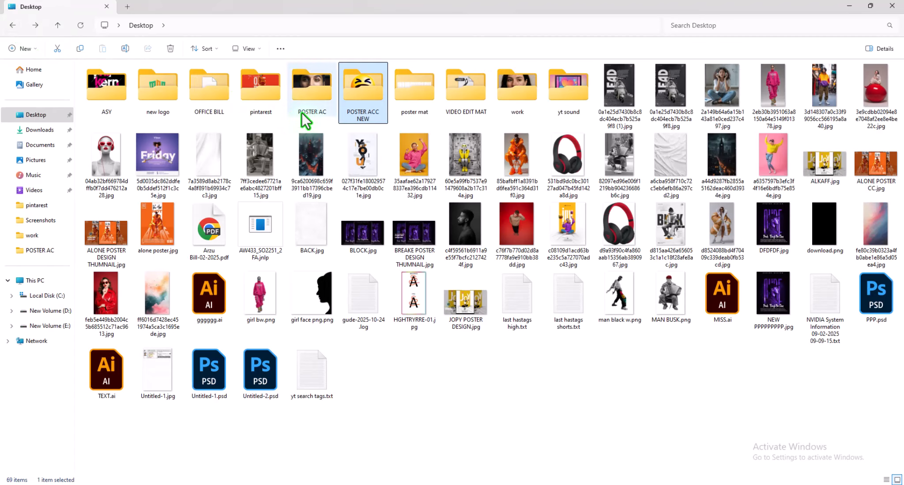
{"action": "double_click", "coordinate": [303, 111]}
{"action": "left_click_drag", "start_coordinate": [115, 98], "coordinate": [383, 324]}
Step: Shrink the barcode image to about 213 × 213 pt and position it in the poster's lower-right corner
{"action": "key", "text": "ctrl+minus"}
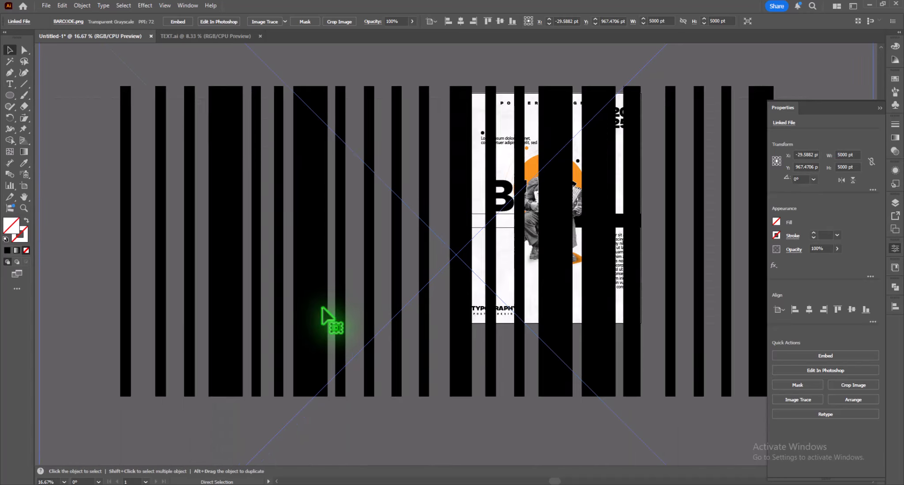
{"action": "left_click_drag", "start_coordinate": [177, 253], "coordinate": [560, 296]}
{"action": "key", "text": "ctrl+plus"}
{"action": "key", "text": "ctrl+plus"}
{"action": "key", "text": "ctrl+plus"}
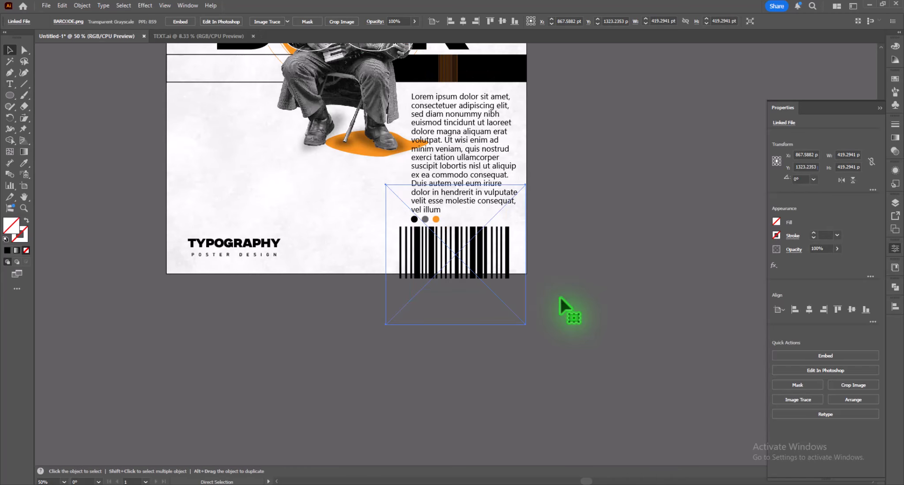
{"action": "left_click_drag", "start_coordinate": [456, 324], "coordinate": [455, 290]}
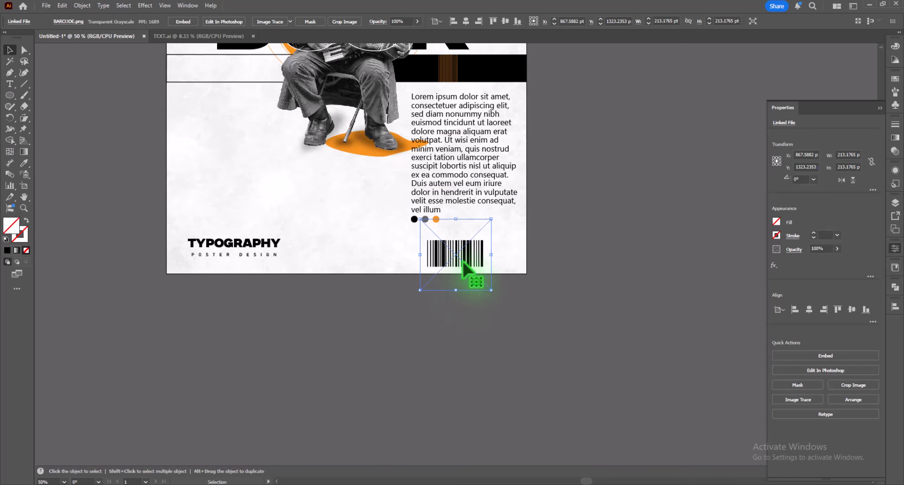
{"action": "left_click_drag", "start_coordinate": [461, 260], "coordinate": [497, 247]}
{"action": "left_click", "coordinate": [495, 322]}
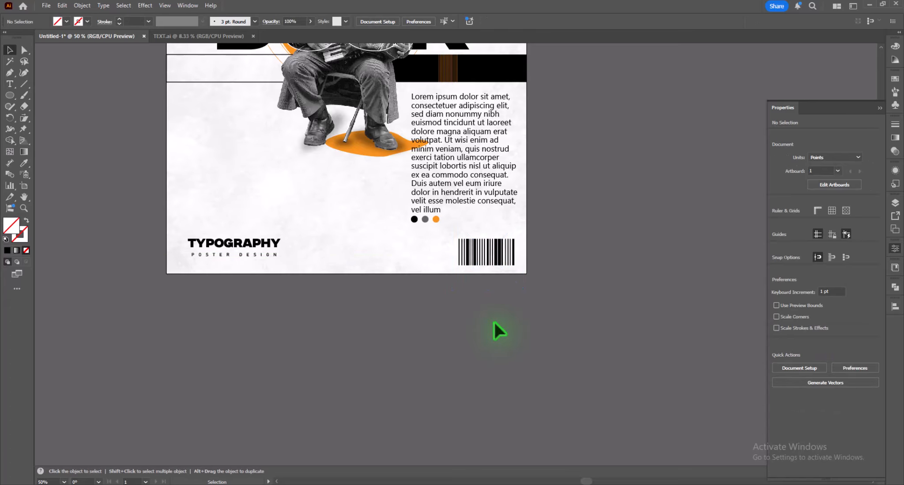
{"action": "key", "text": "ctrl+minus"}
{"action": "key", "text": "ctrl+minus"}
{"action": "key", "text": "ctrl+minus"}
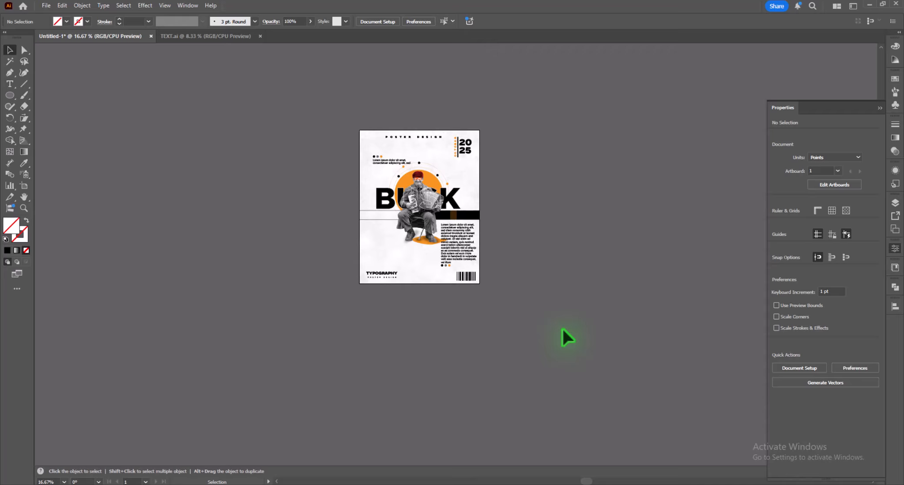
{"action": "scroll", "coordinate": [561, 327], "scroll_direction": "up", "scroll_amount": 1}
{"action": "key", "text": "ctrl+a"}
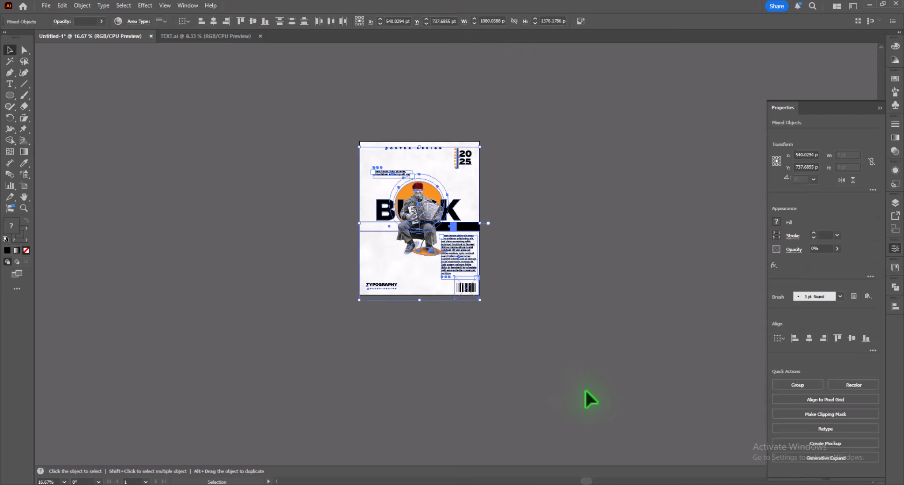
{"action": "key", "text": "ctrl+plus"}
{"action": "key", "text": "ctrl+plus"}
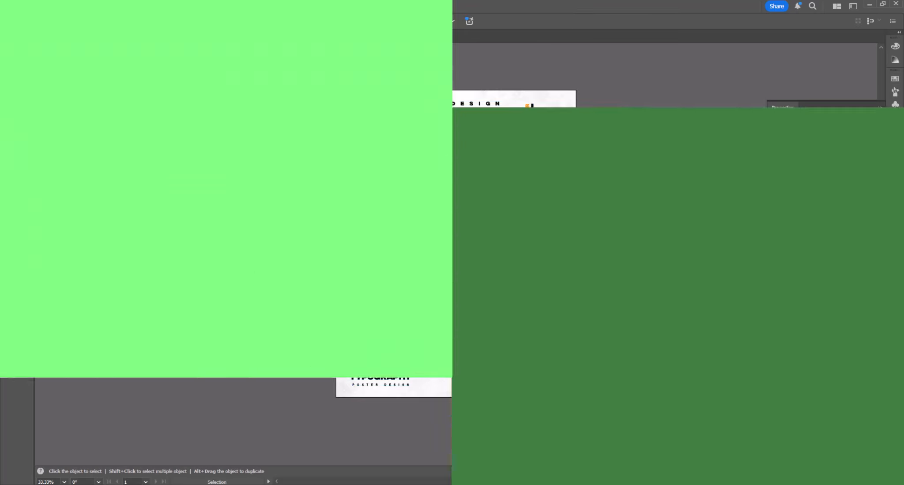